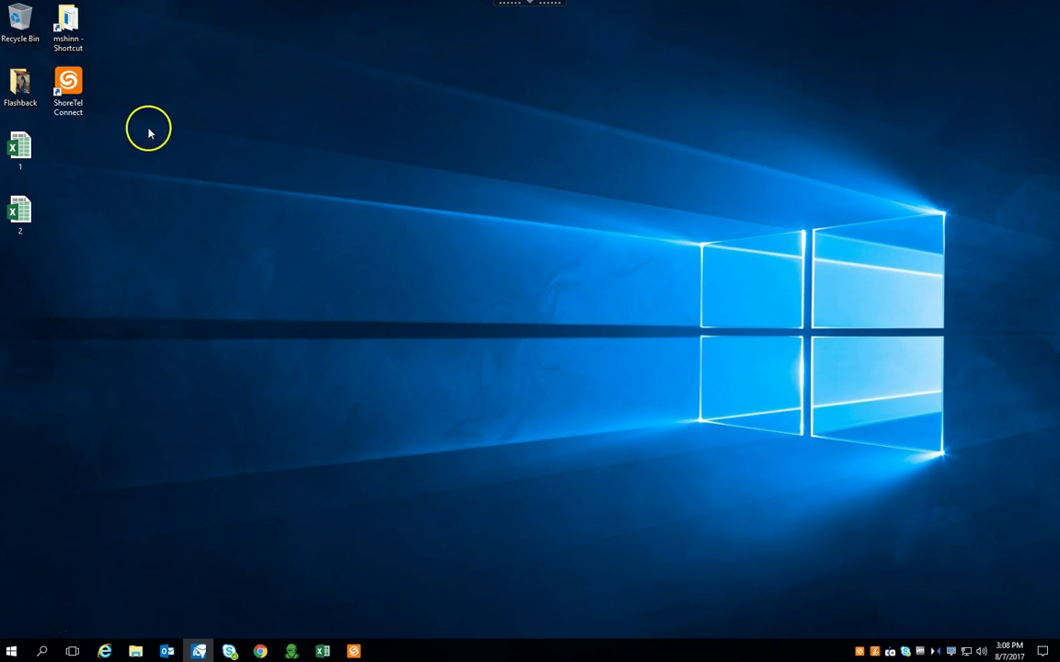
# Launch ShoreTel Connect from its desktop shortcut and dock its window against the desktop's left edge.
pyautogui.click(88, 81)
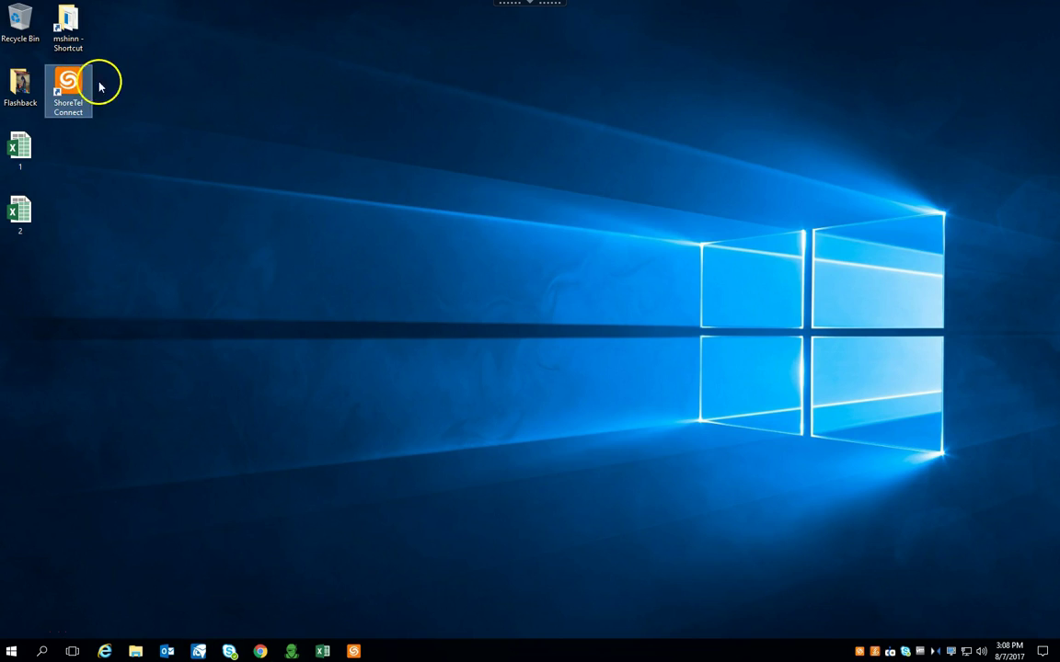
pyautogui.doubleClick(88, 89)
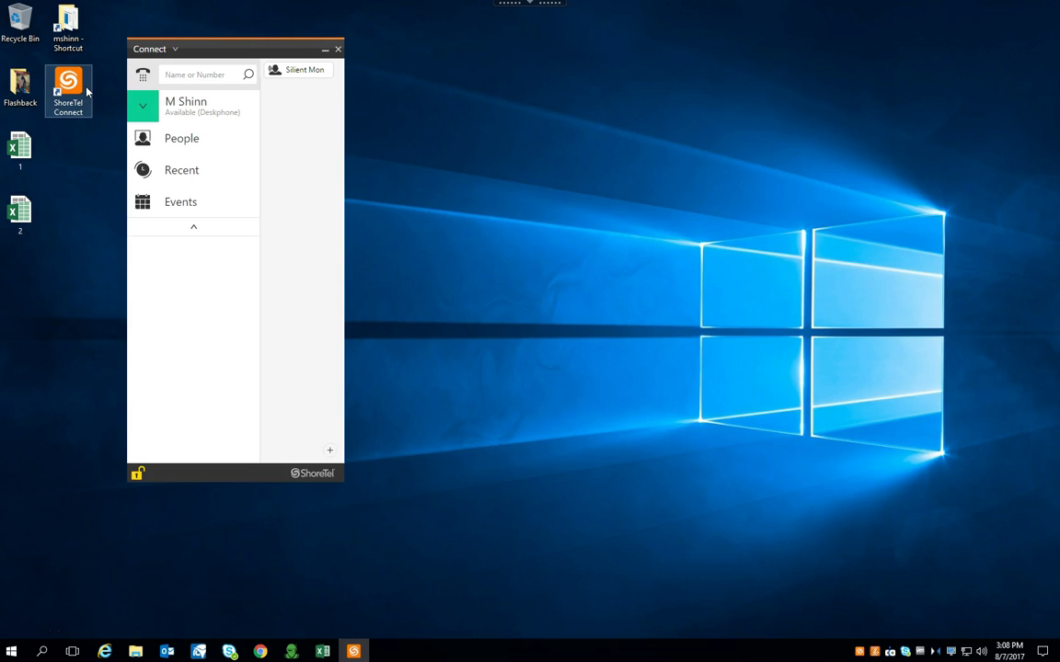
pyautogui.click(244, 53)
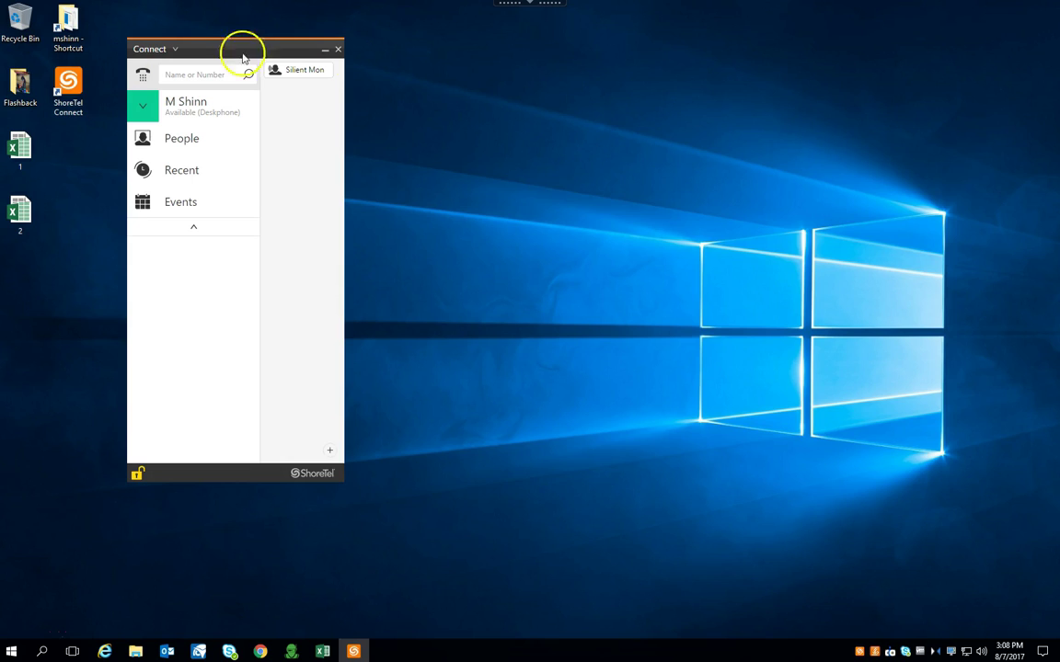
pyautogui.click(404, 56)
pyautogui.click(433, 75)
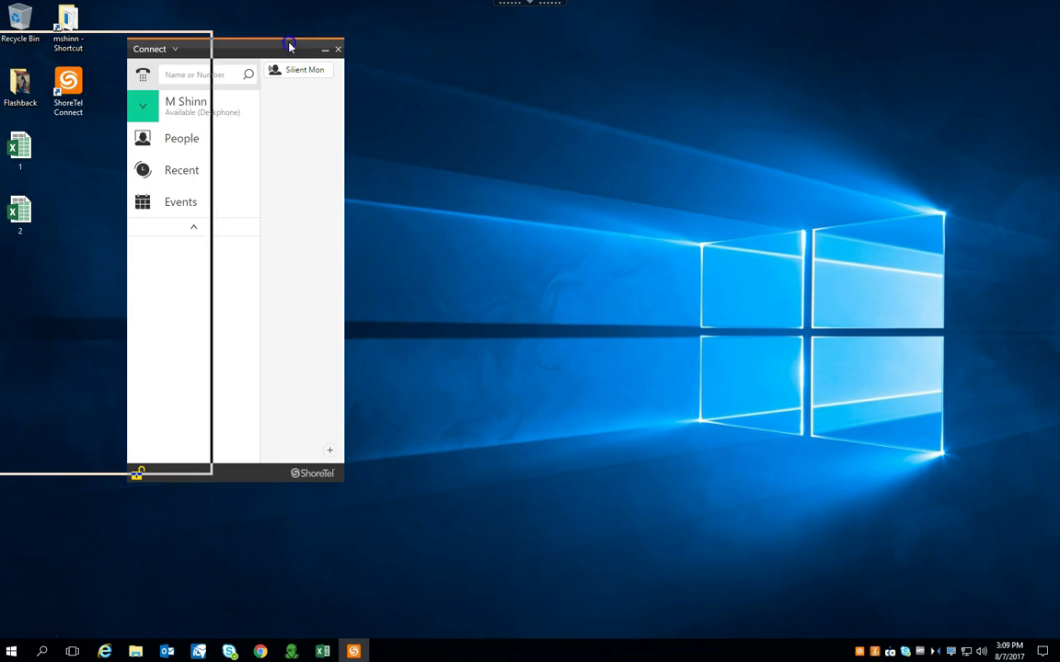
pyautogui.click(281, 20)
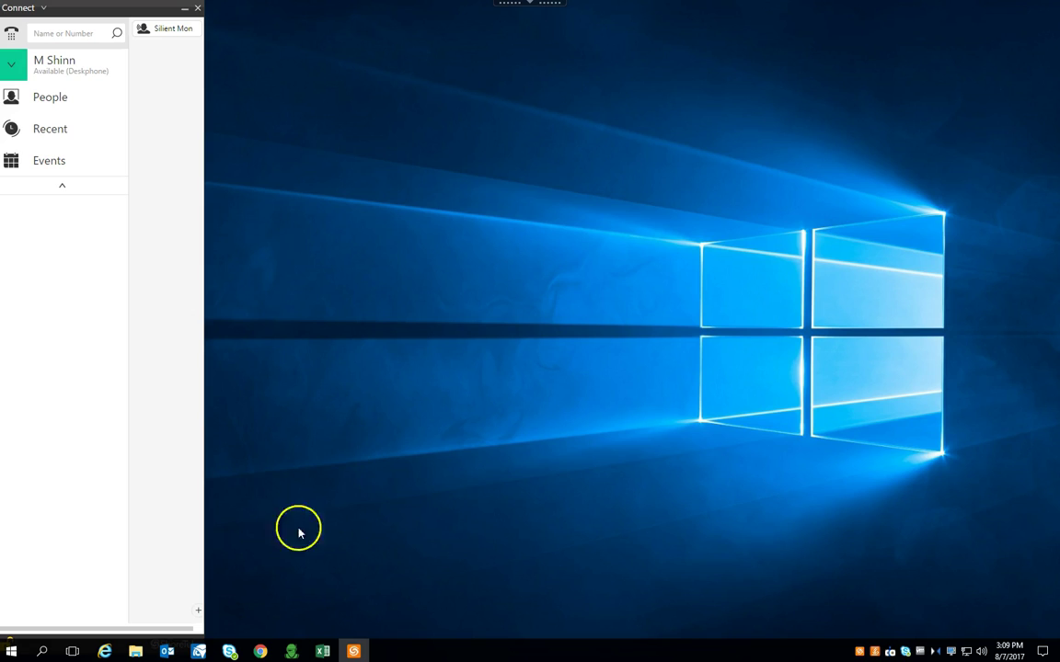
# Open Notepad++ alongside the docked Connect window, dismiss the plugin updates dialog and close the editor.
pyautogui.click(11, 653)
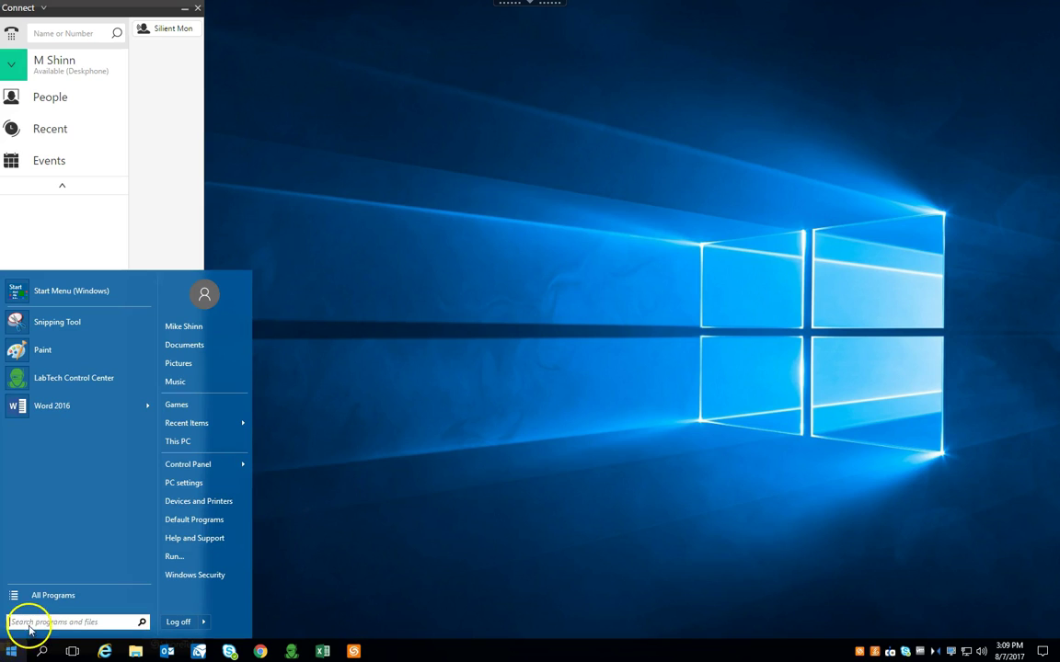
pyautogui.write('notepad++')
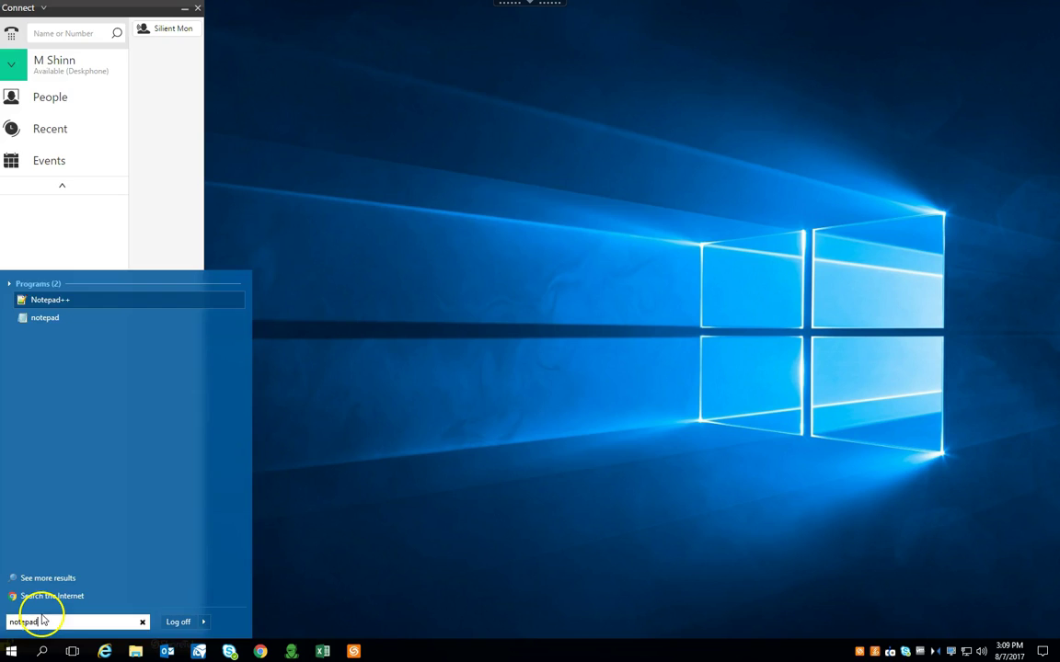
pyautogui.press('Return')
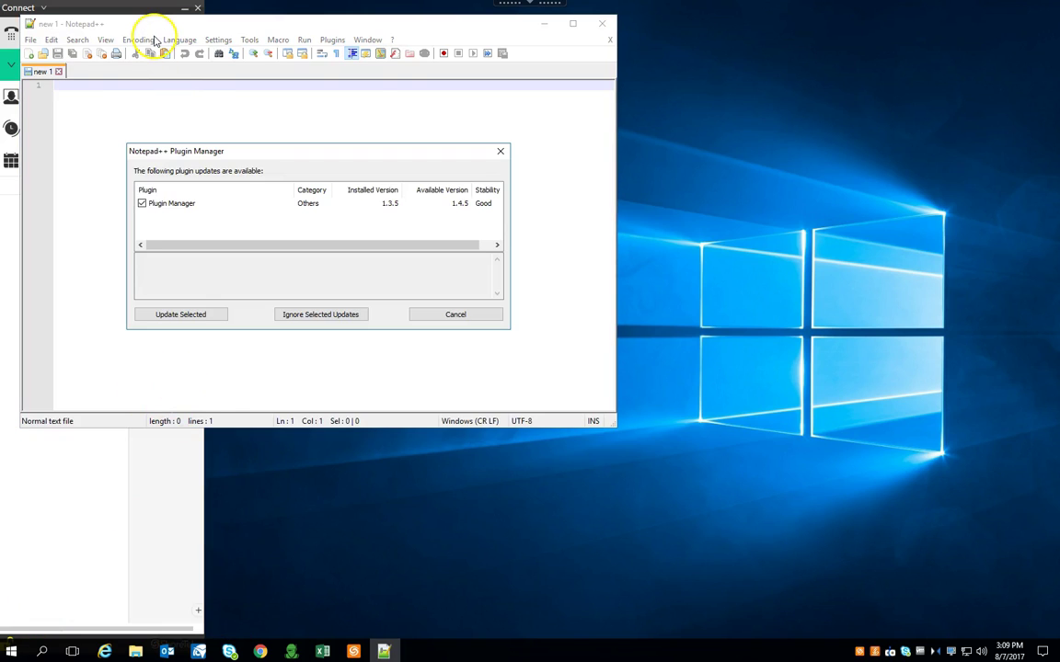
pyautogui.click(500, 151)
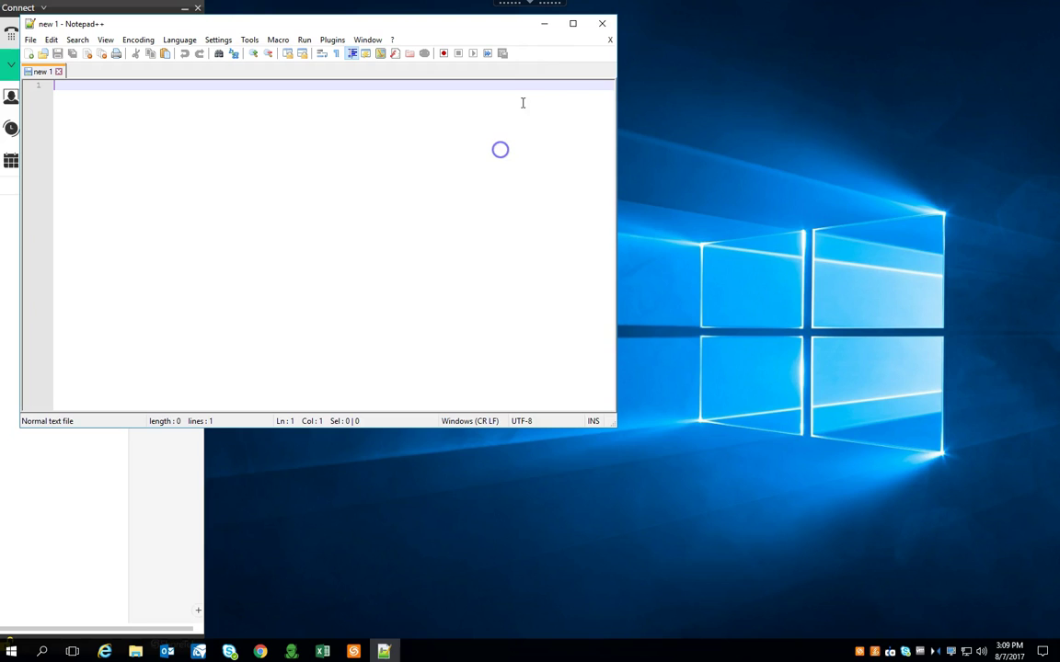
pyautogui.click(602, 23)
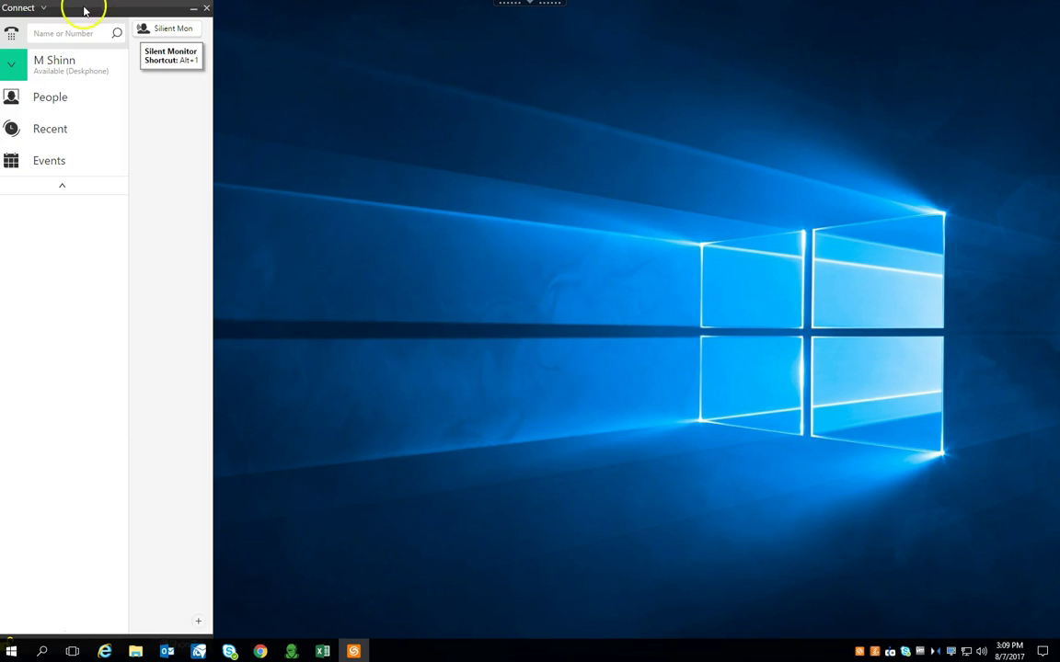
# Undock the Connect window, minimize and restore it, and move it clear of the desktop shortcuts.
pyautogui.click(401, 111)
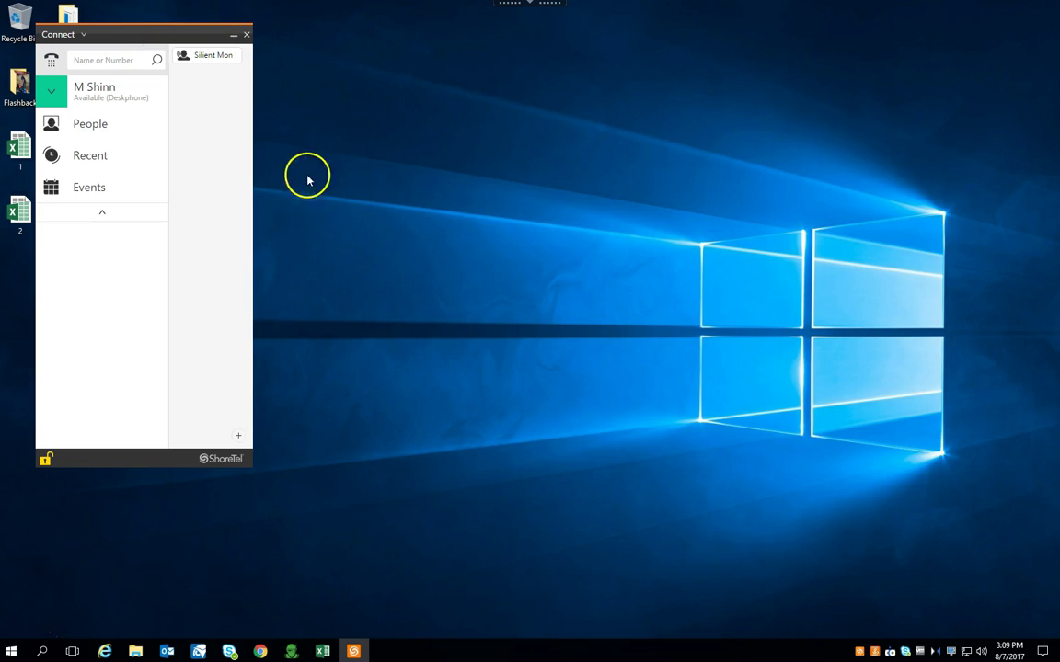
pyautogui.click(233, 35)
pyautogui.click(353, 649)
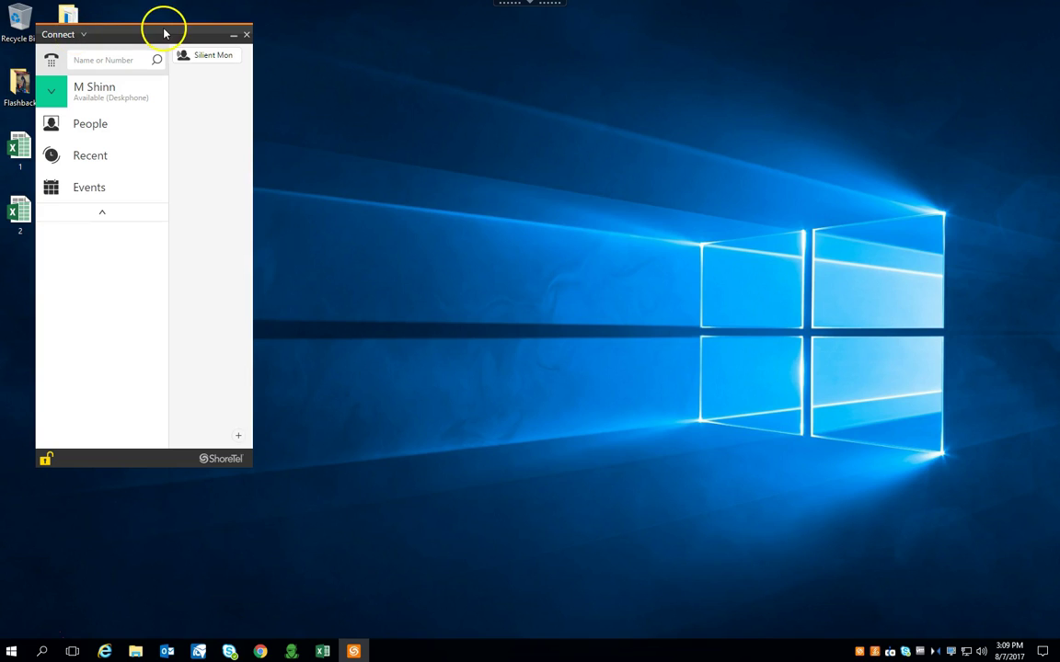
pyautogui.moveTo(123, 35); pyautogui.dragTo(215, 35)
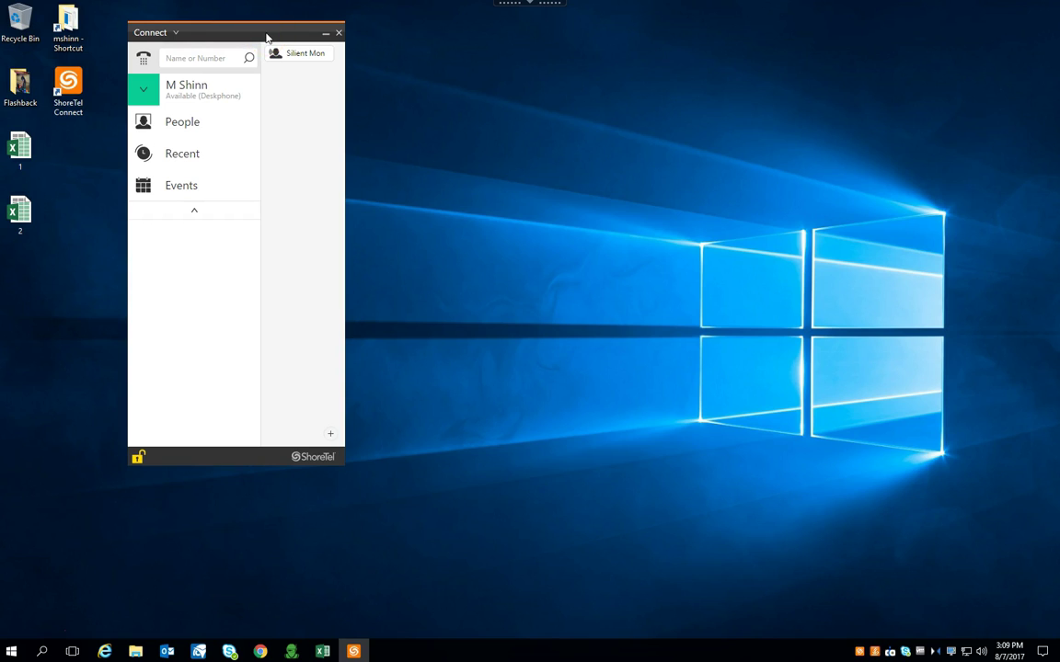
# Search the directory by the contact's first name and open the card of the first matching available contact.
pyautogui.click(182, 57)
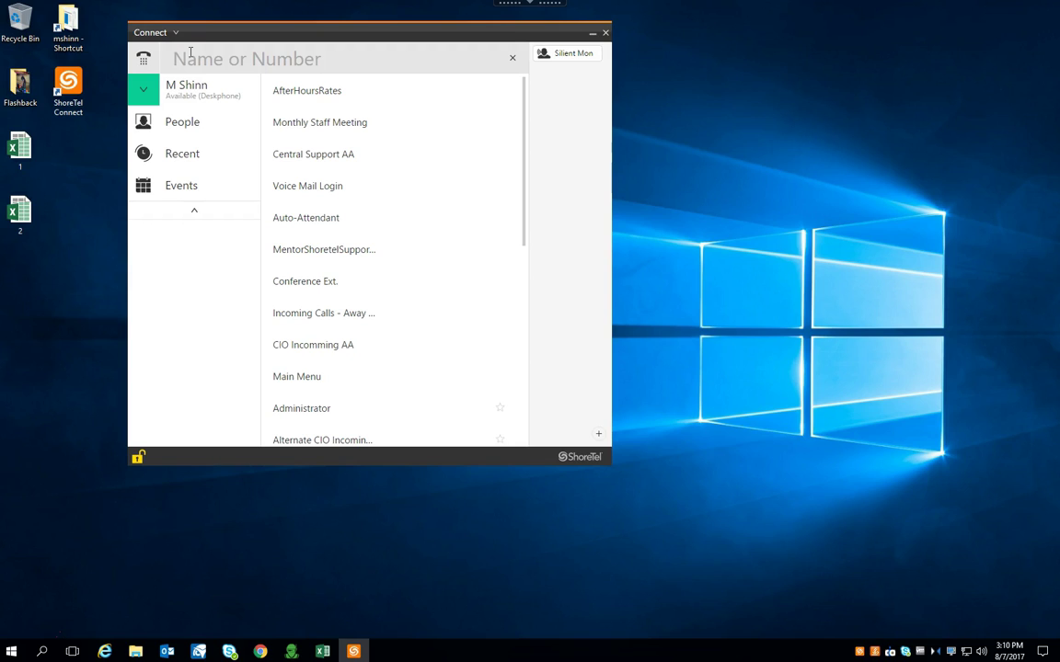
pyautogui.write('whitney')
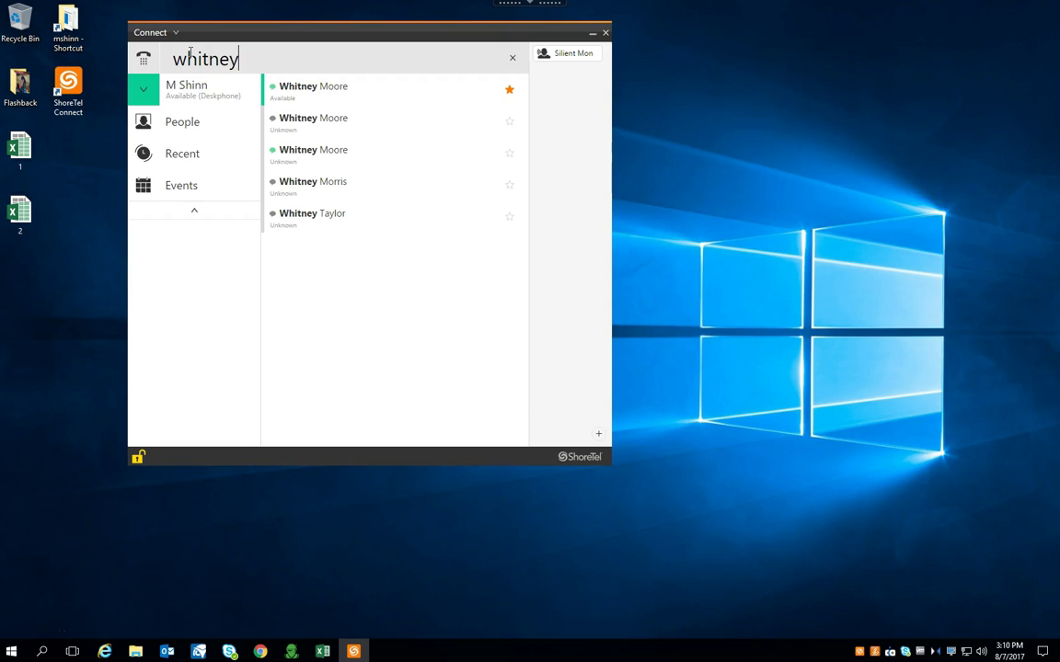
pyautogui.press('Return')
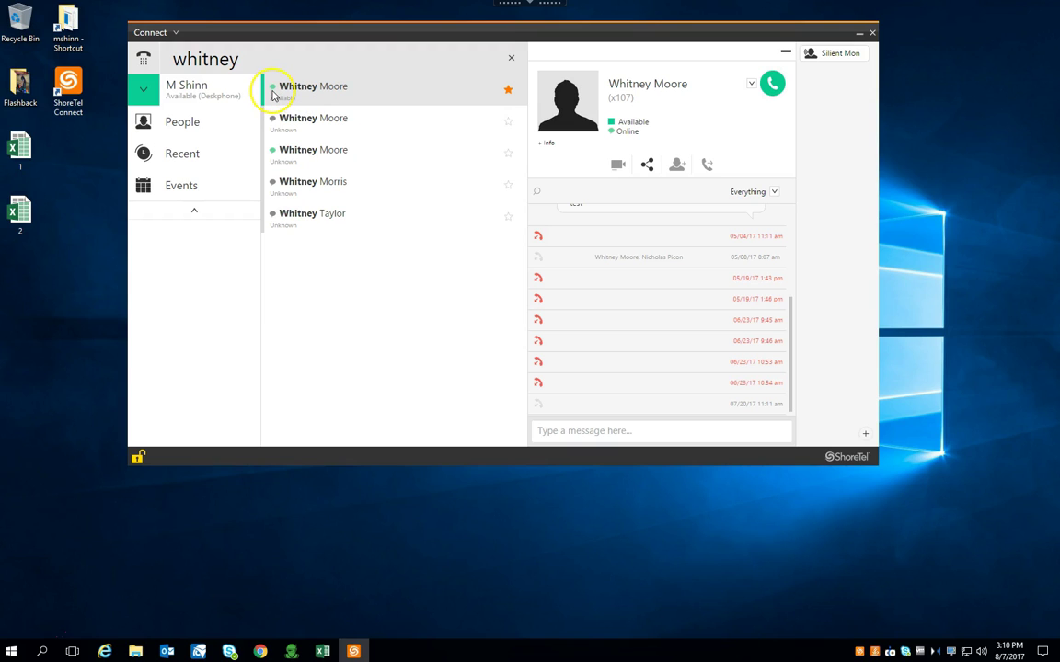
pyautogui.click(273, 95)
pyautogui.click(273, 92)
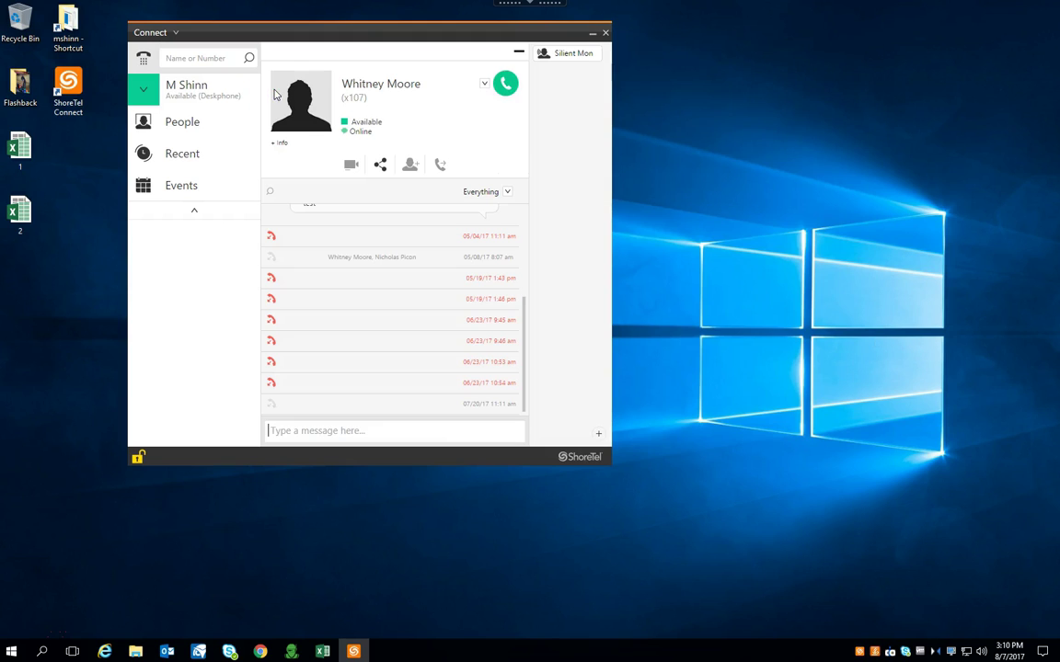
# Call the contact from the open contact card.
pyautogui.click(505, 86)
pyautogui.click(507, 86)
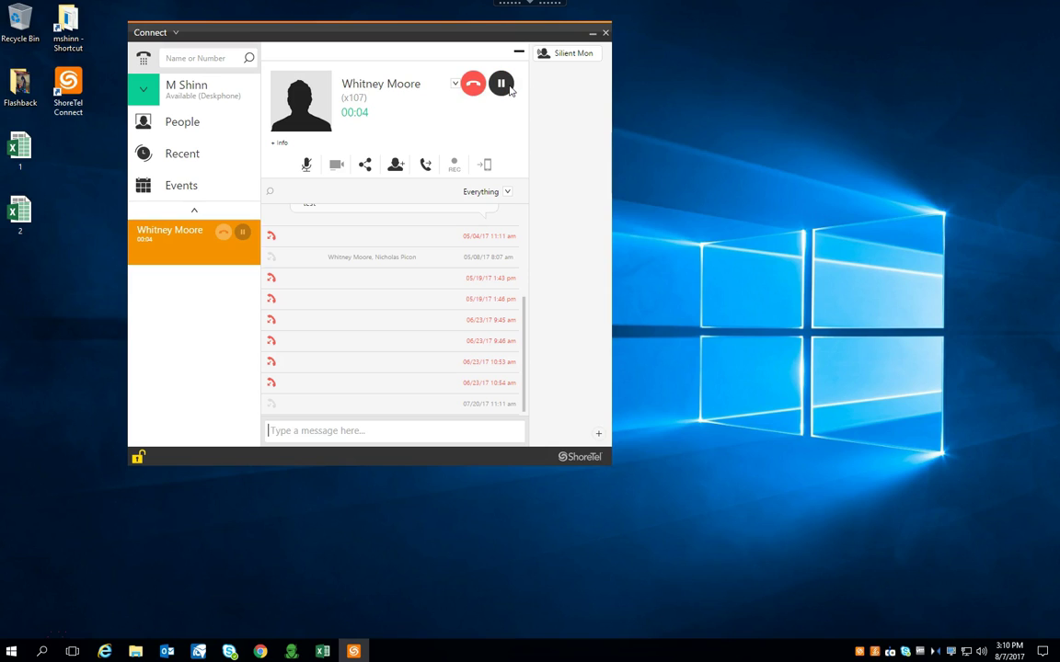
pyautogui.click(509, 86)
pyautogui.click(470, 131)
pyautogui.click(416, 135)
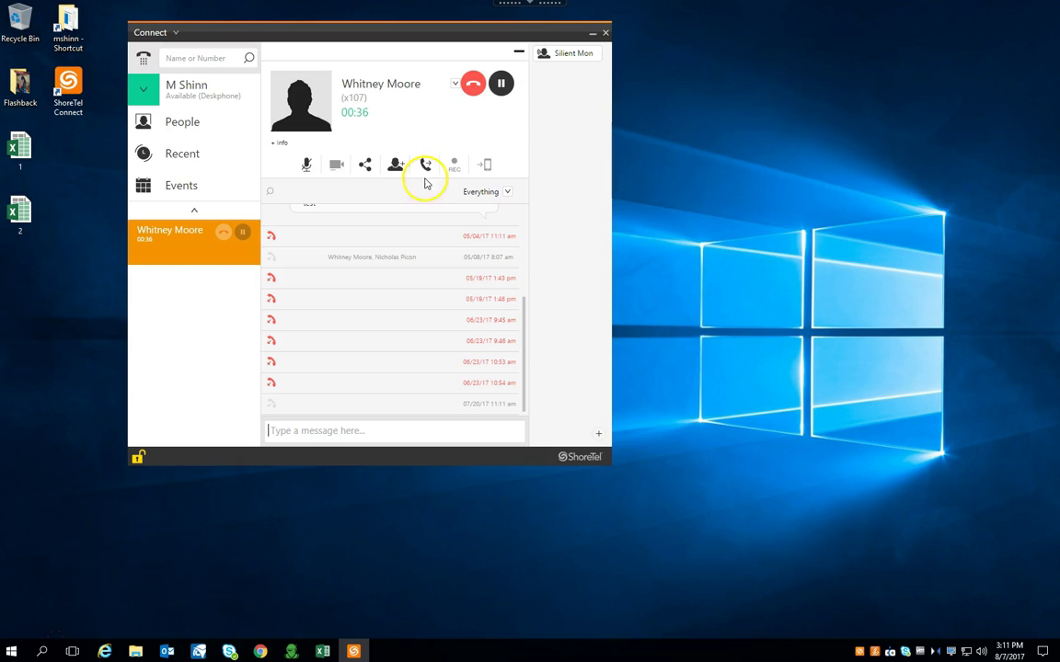
# Start transferring the active call with Consult, finding the receiving colleague by first name and choosing their internal extension.
pyautogui.click(425, 170)
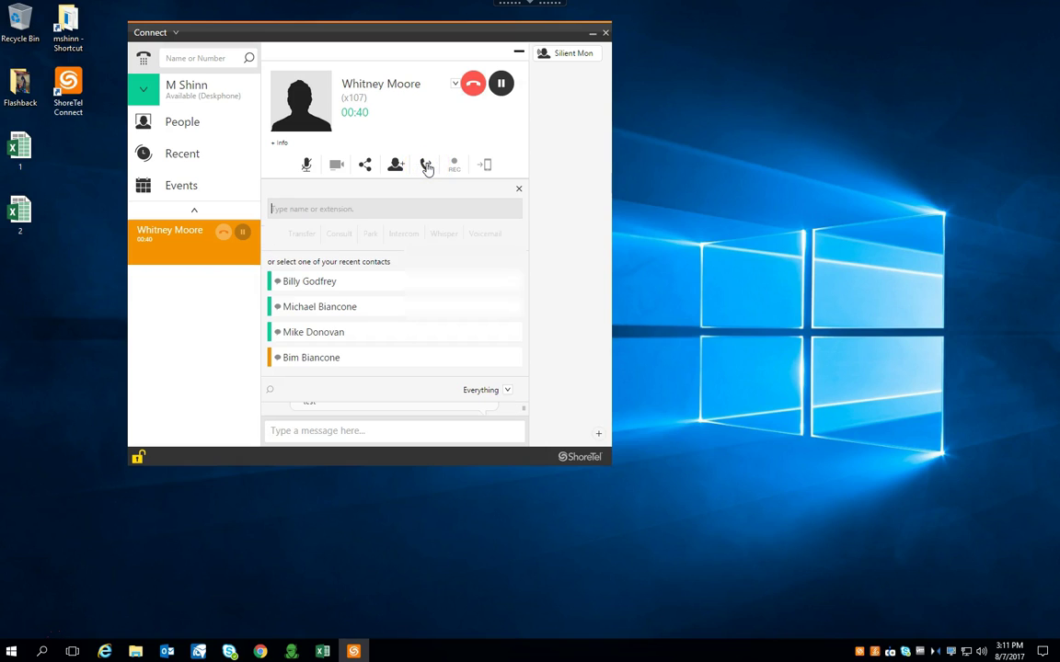
pyautogui.write('michell')
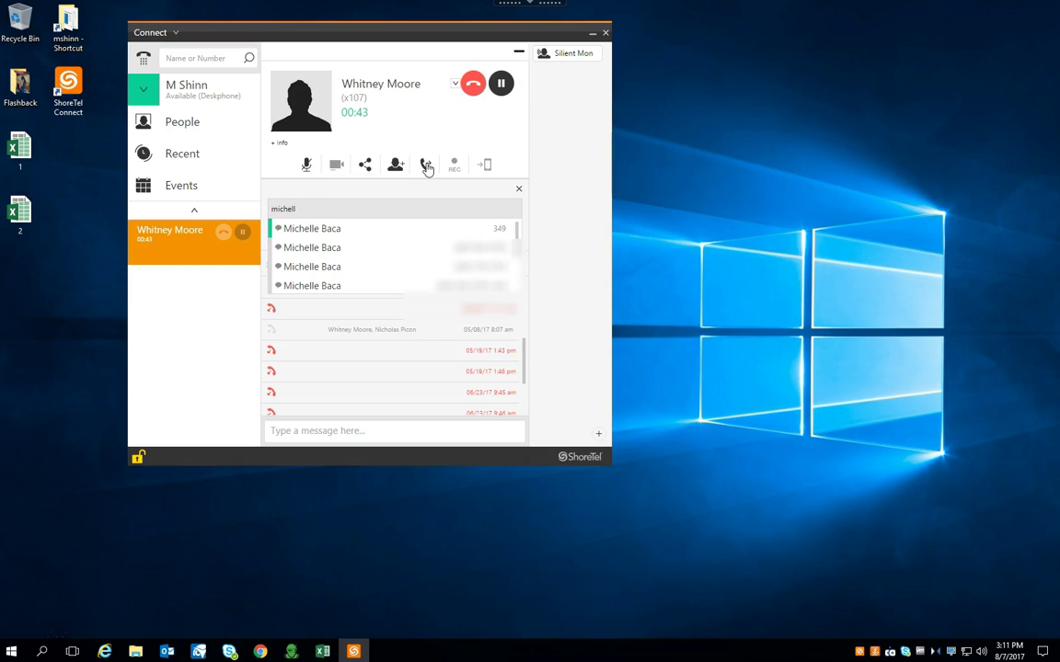
pyautogui.click(361, 227)
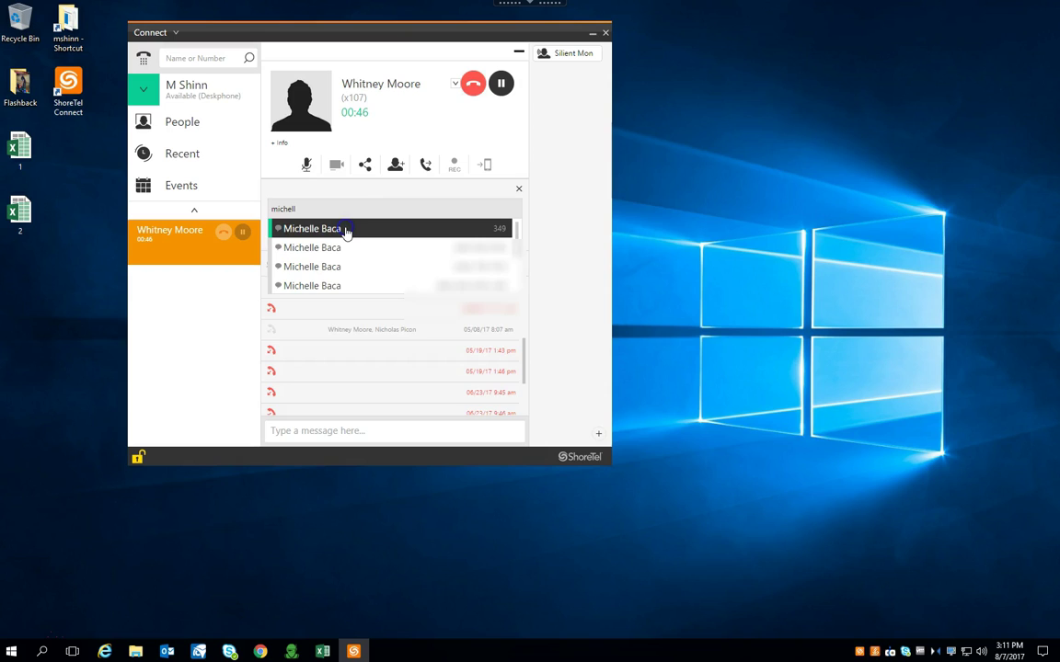
pyautogui.click(346, 230)
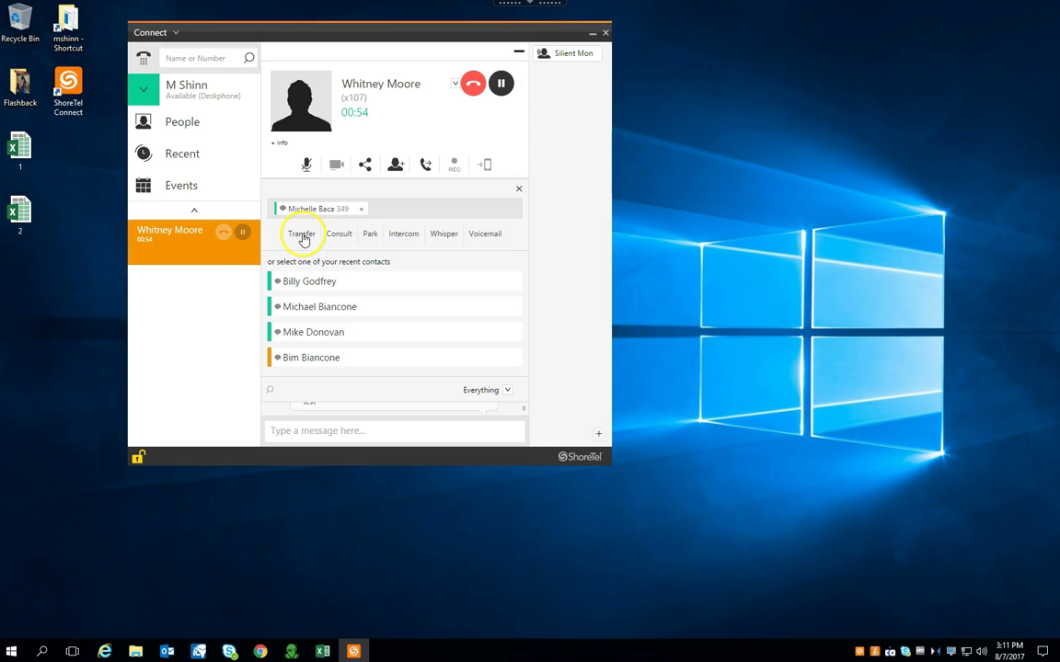
pyautogui.click(339, 235)
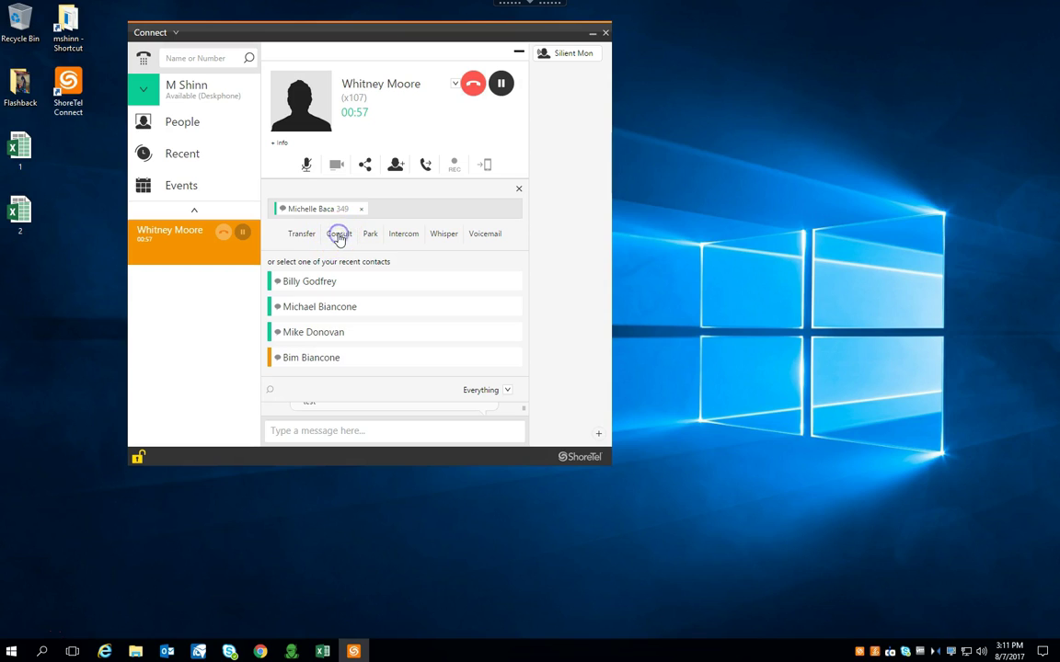
pyautogui.click(521, 210)
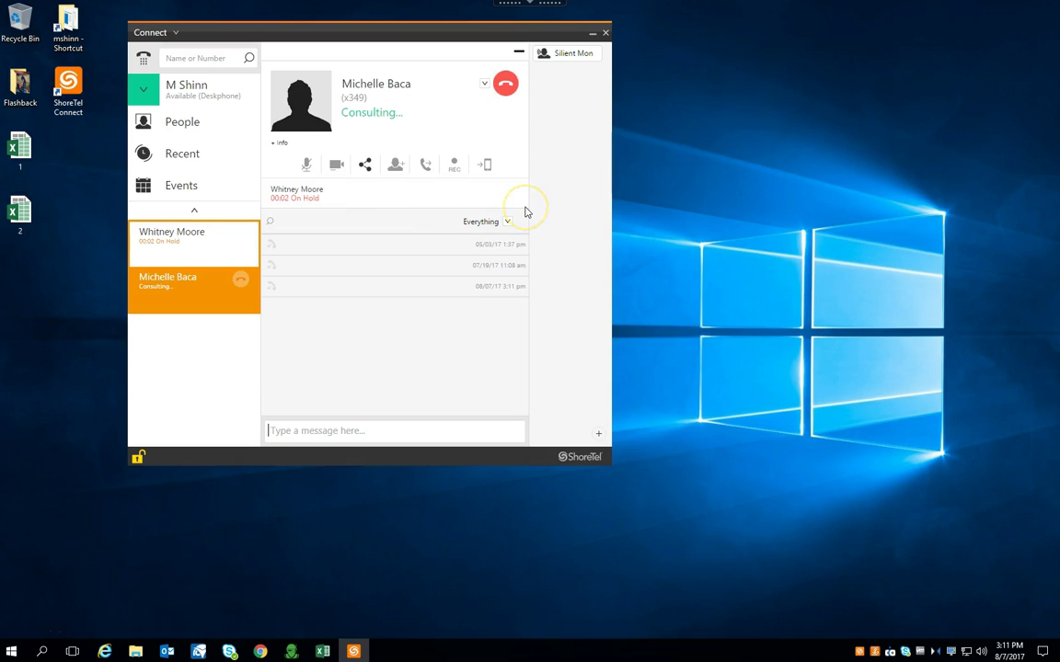
# Complete the consultative transfer by connecting the held caller to the consulted colleague.
pyautogui.click(550, 167)
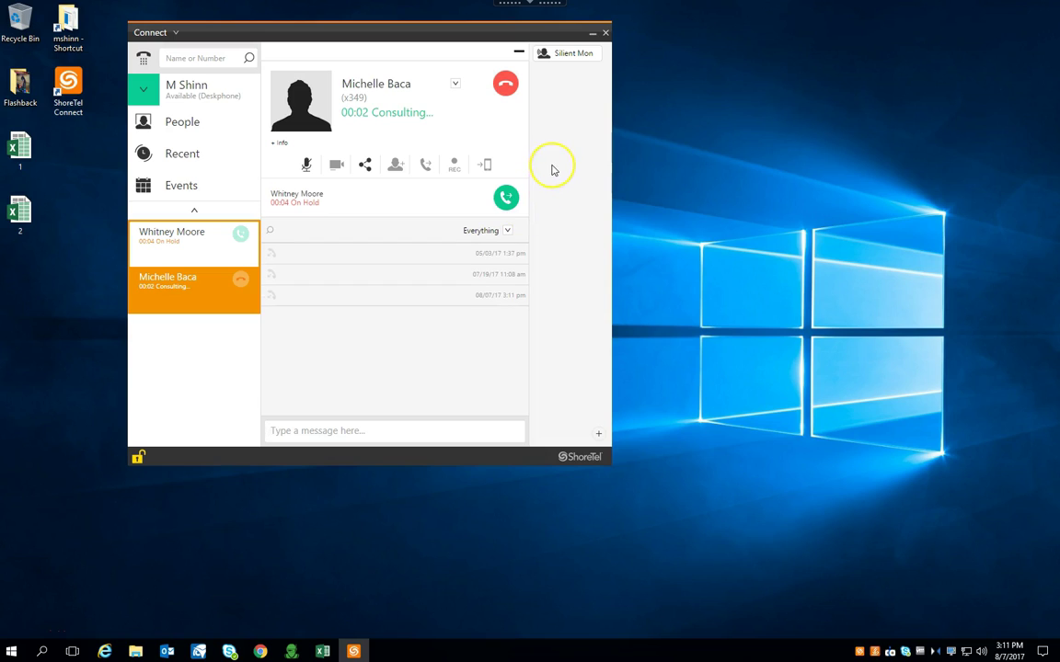
pyautogui.click(551, 184)
pyautogui.click(541, 201)
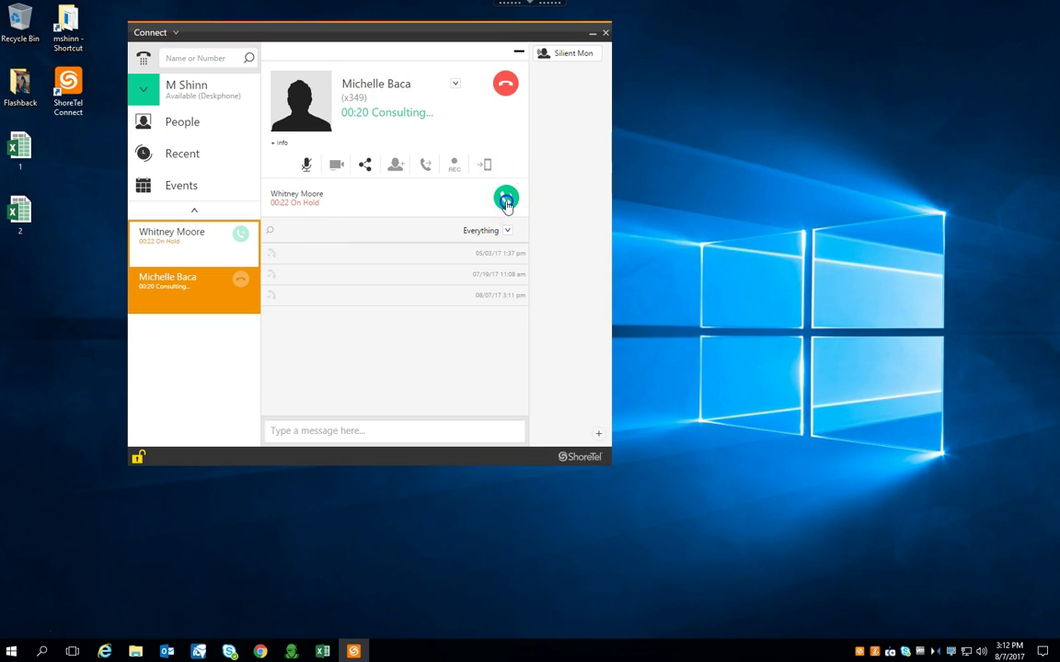
pyautogui.click(506, 201)
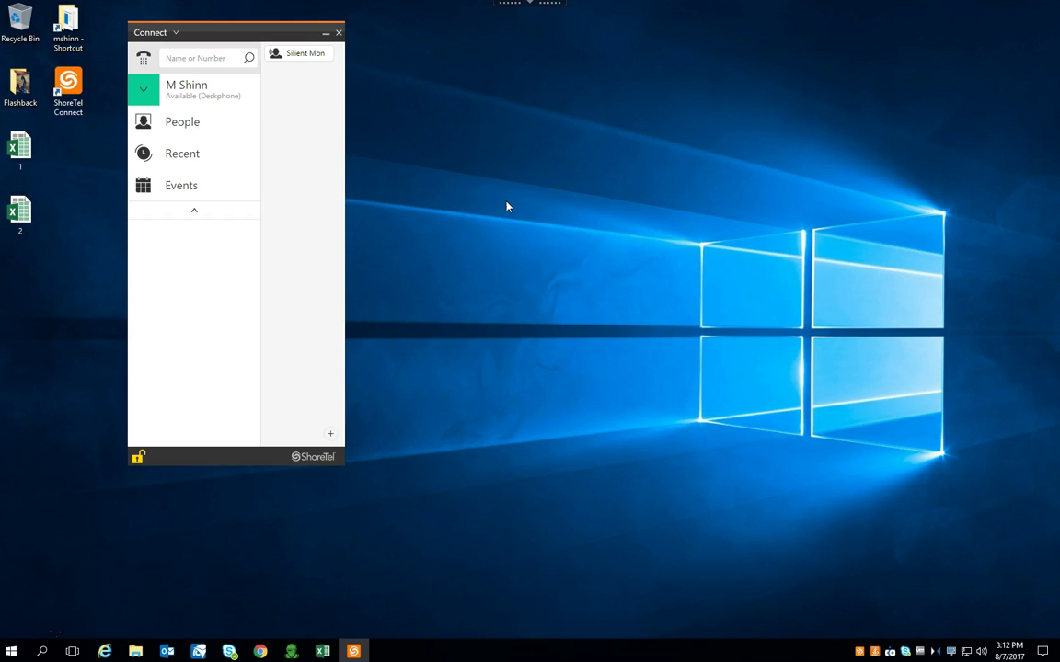
# Show the list of availability states for the own profile.
pyautogui.click(478, 187)
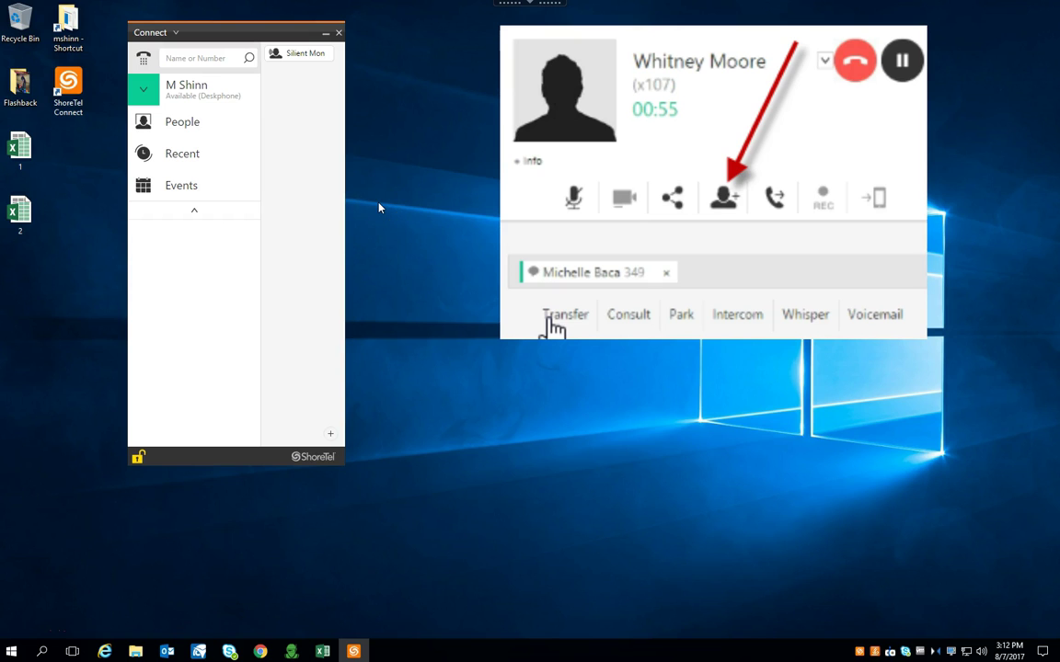
pyautogui.click(264, 93)
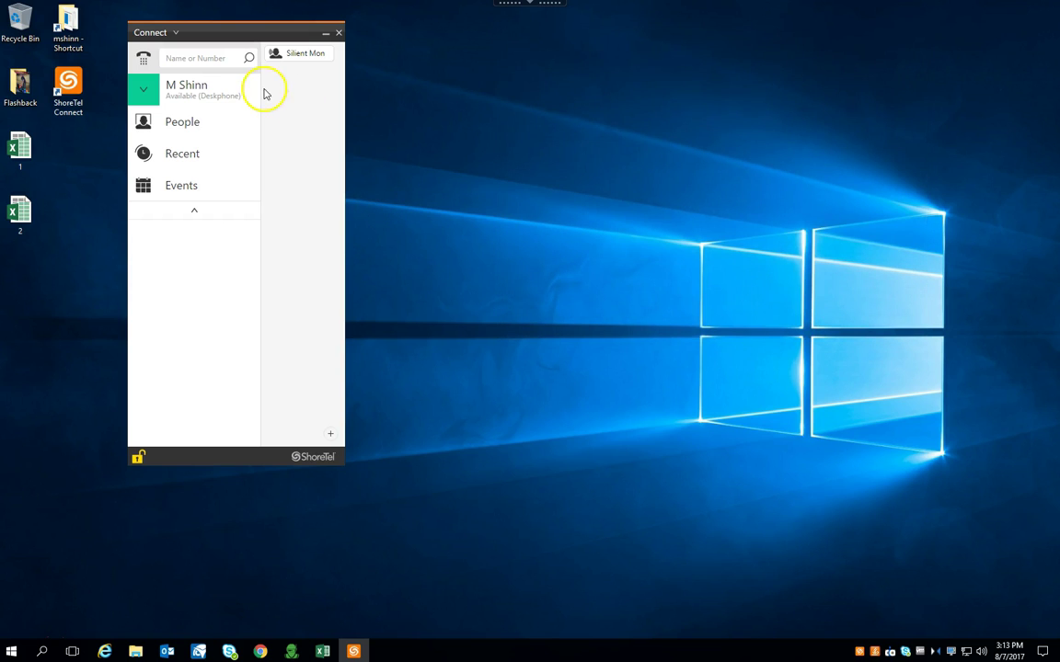
pyautogui.click(144, 93)
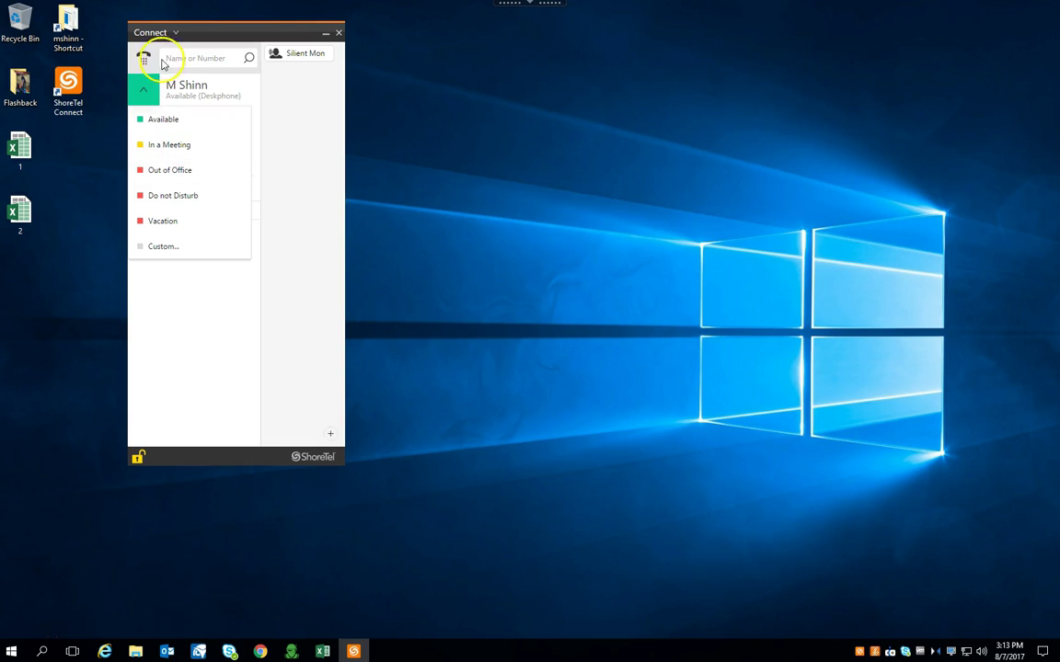
# Open the availability routing settings for incoming calls and show the rules for the Out of Office state.
pyautogui.click(171, 32)
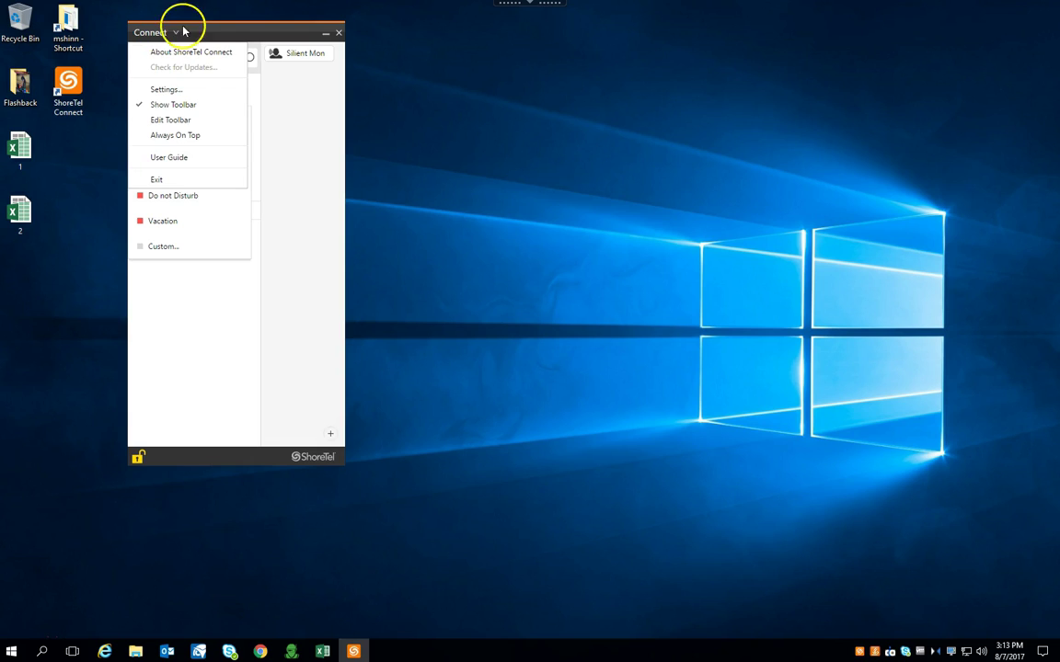
pyautogui.click(167, 92)
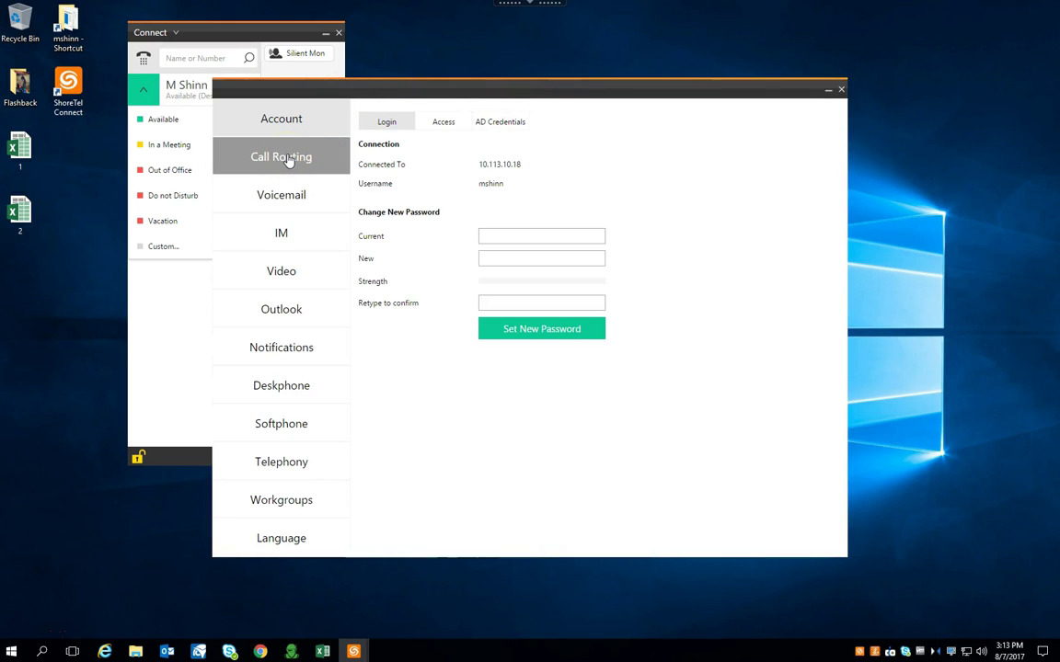
pyautogui.click(285, 158)
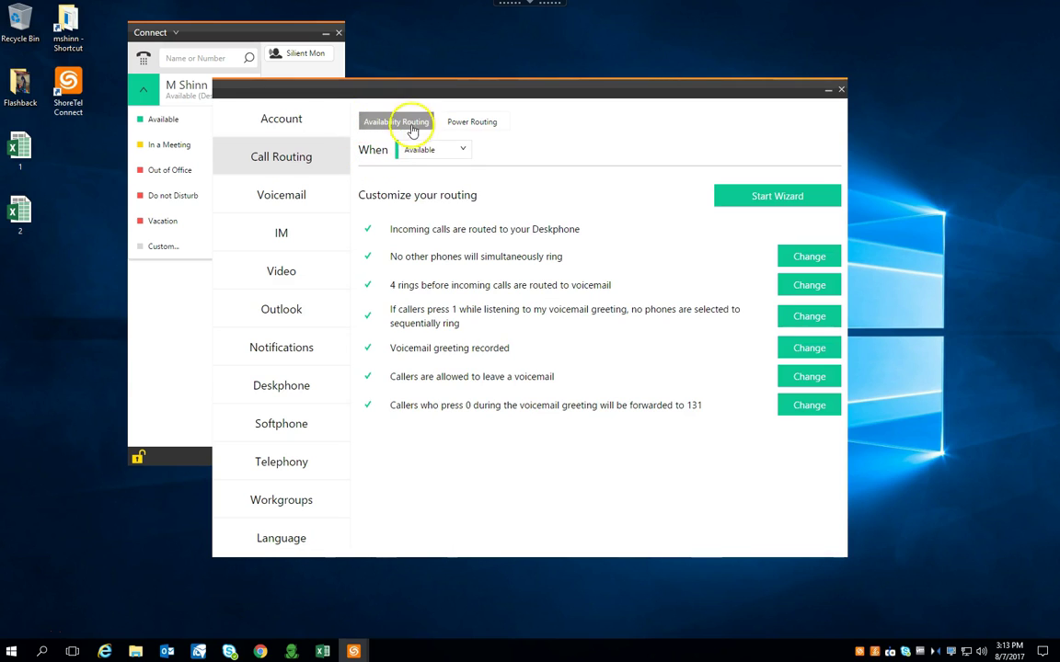
pyautogui.click(463, 150)
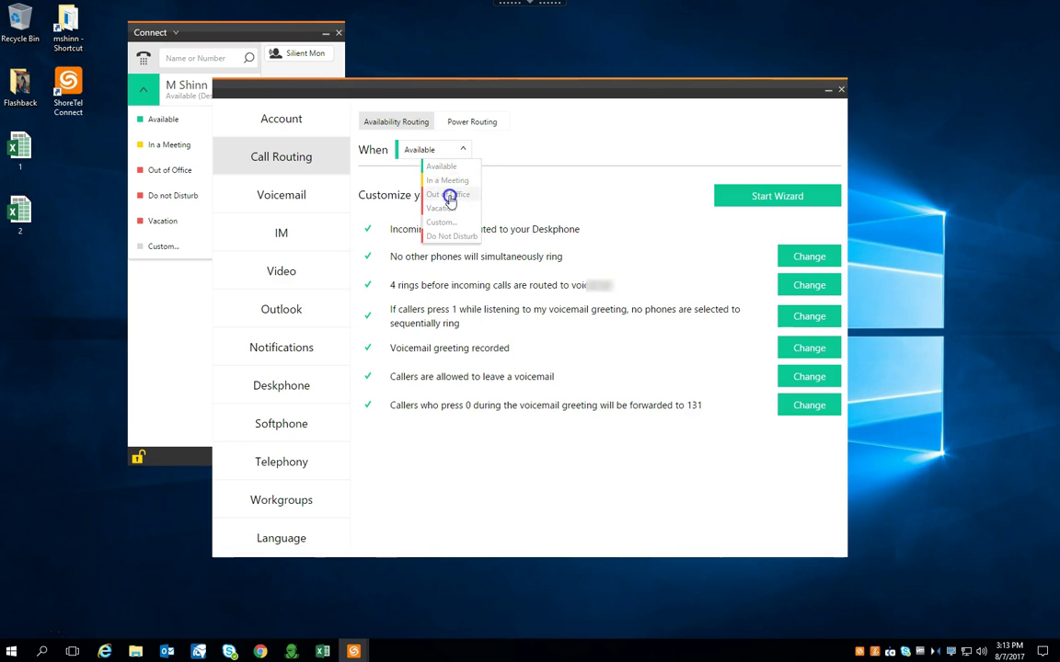
pyautogui.click(451, 196)
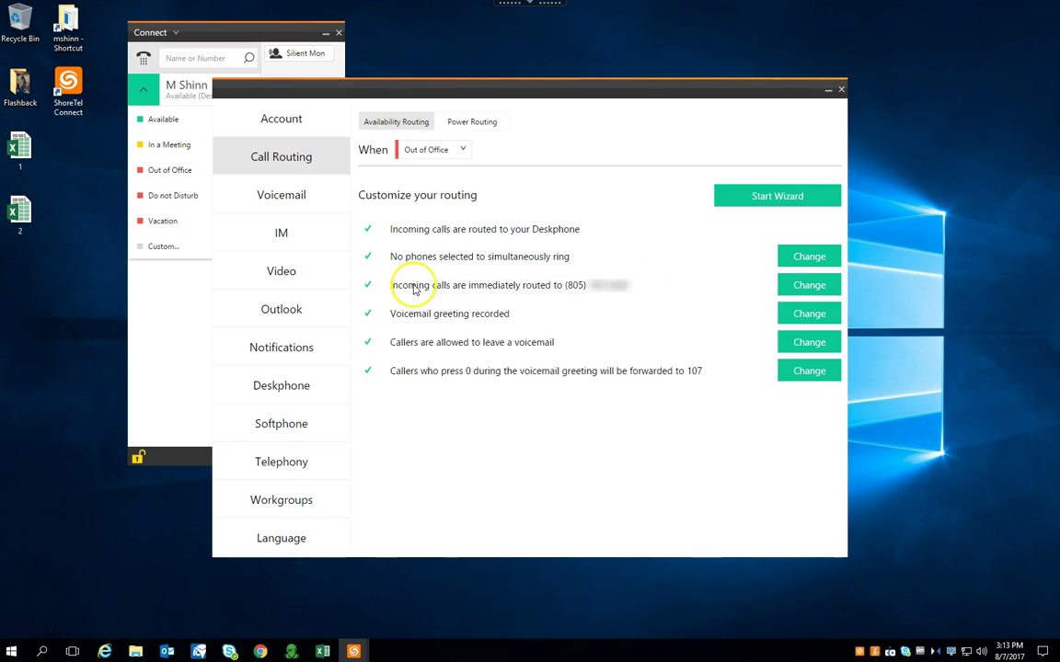
# Review the Out of Office call forwarding options, including the destinations for always forwarding calls, and leave without saving.
pyautogui.click(793, 285)
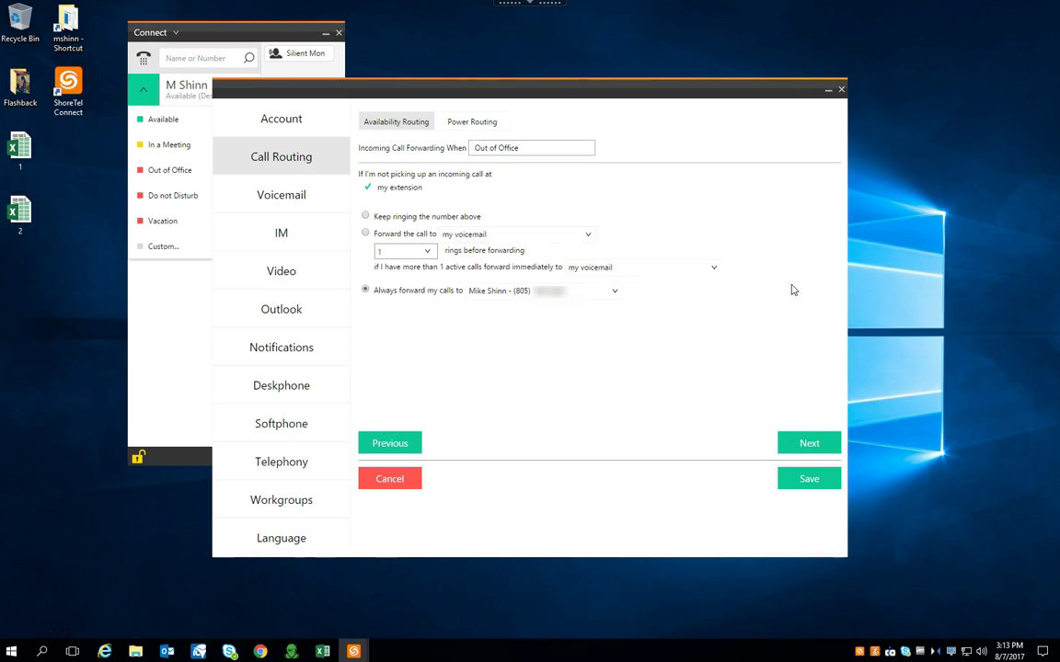
pyautogui.click(598, 294)
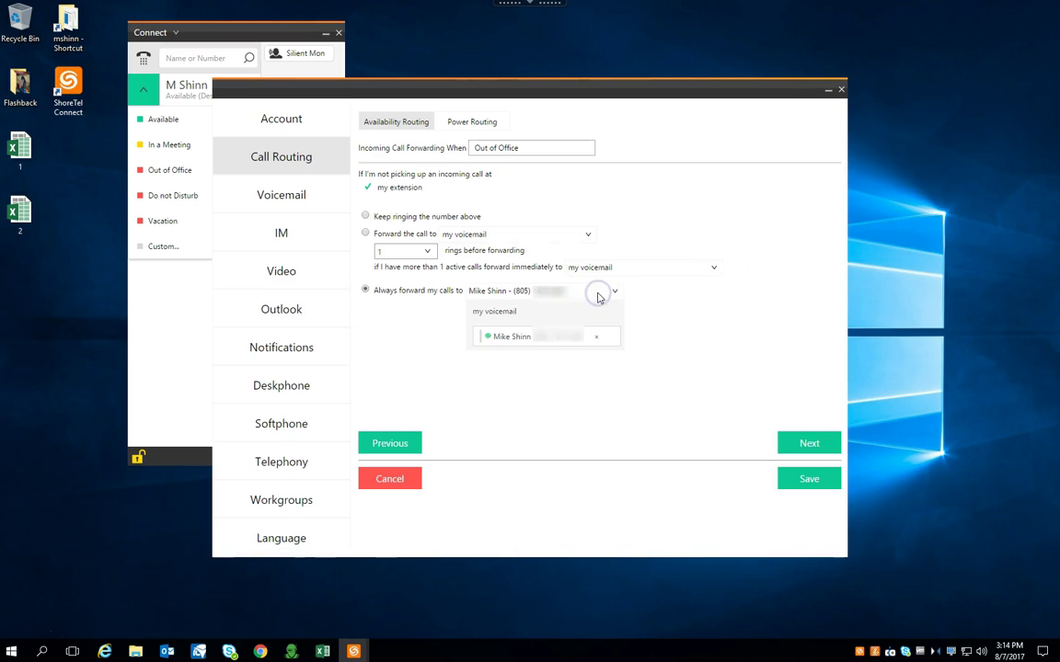
pyautogui.click(488, 314)
pyautogui.click(656, 279)
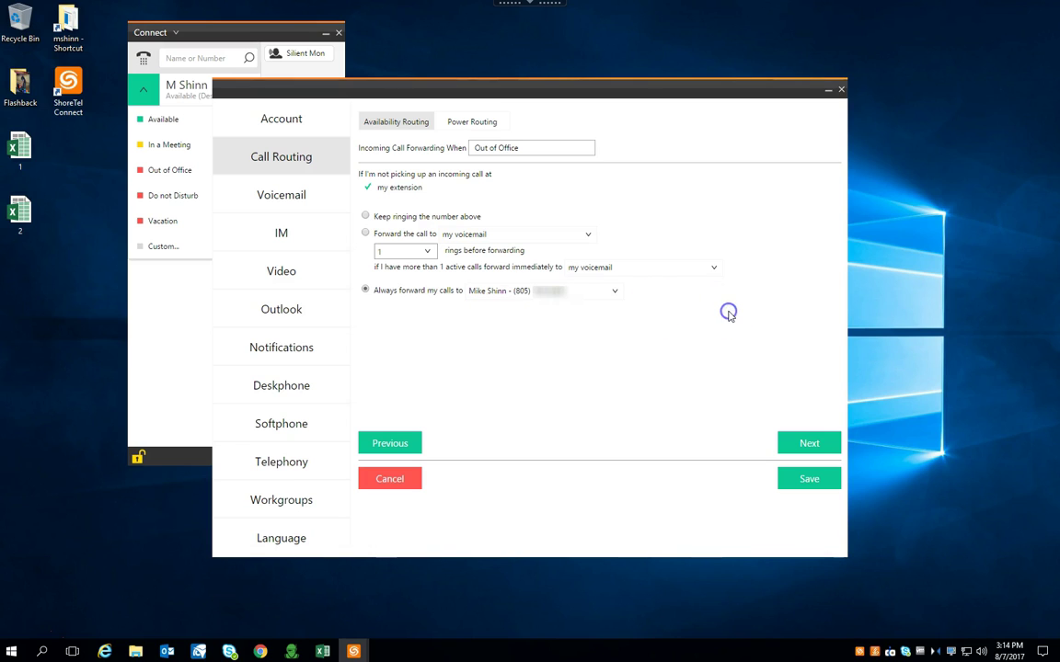
pyautogui.click(398, 482)
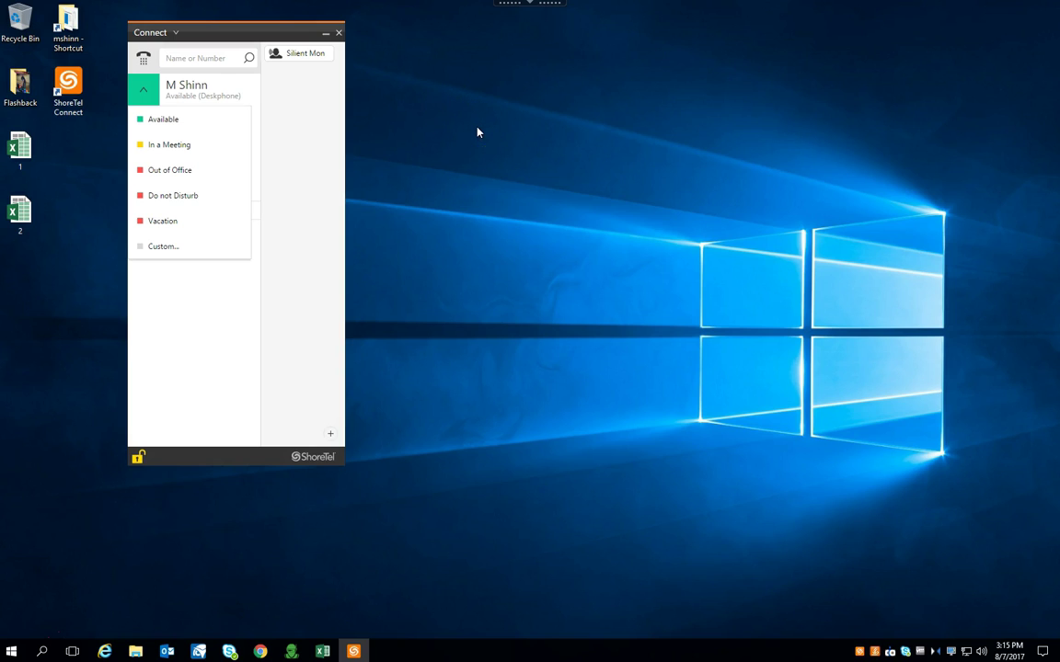
# Examine the Outlook settings for calendar and contact syncing, and close the settings.
pyautogui.click(153, 35)
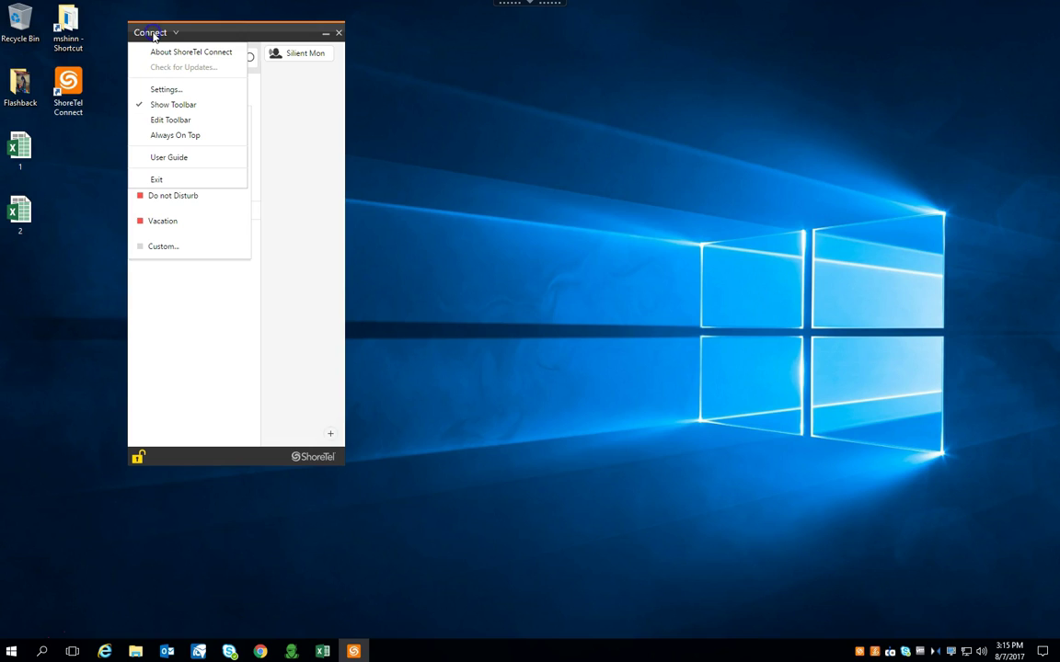
pyautogui.click(167, 91)
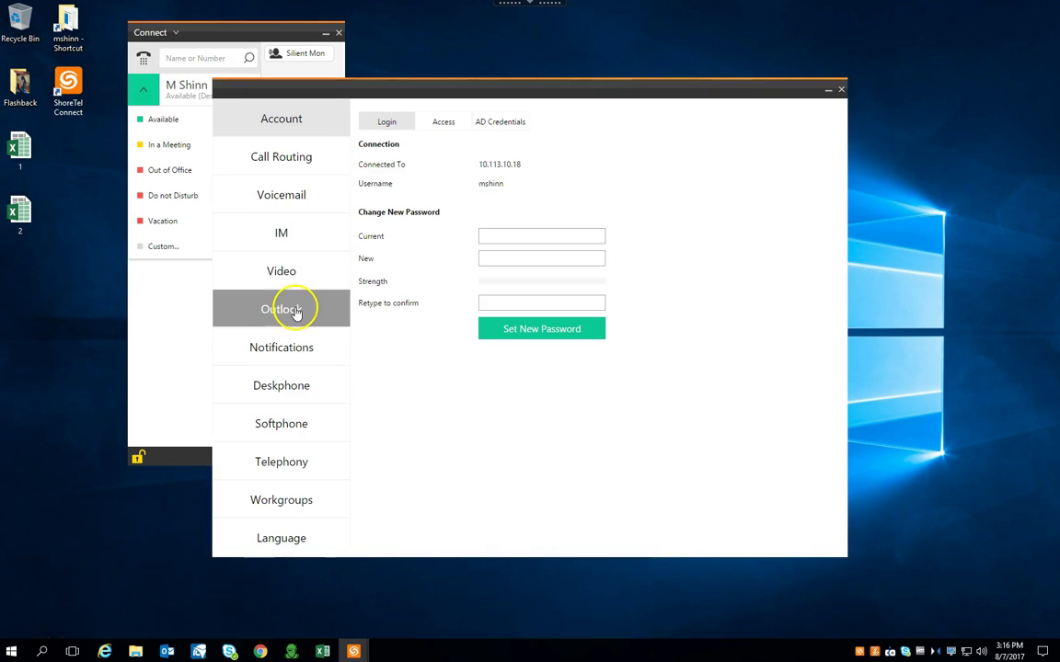
pyautogui.click(296, 309)
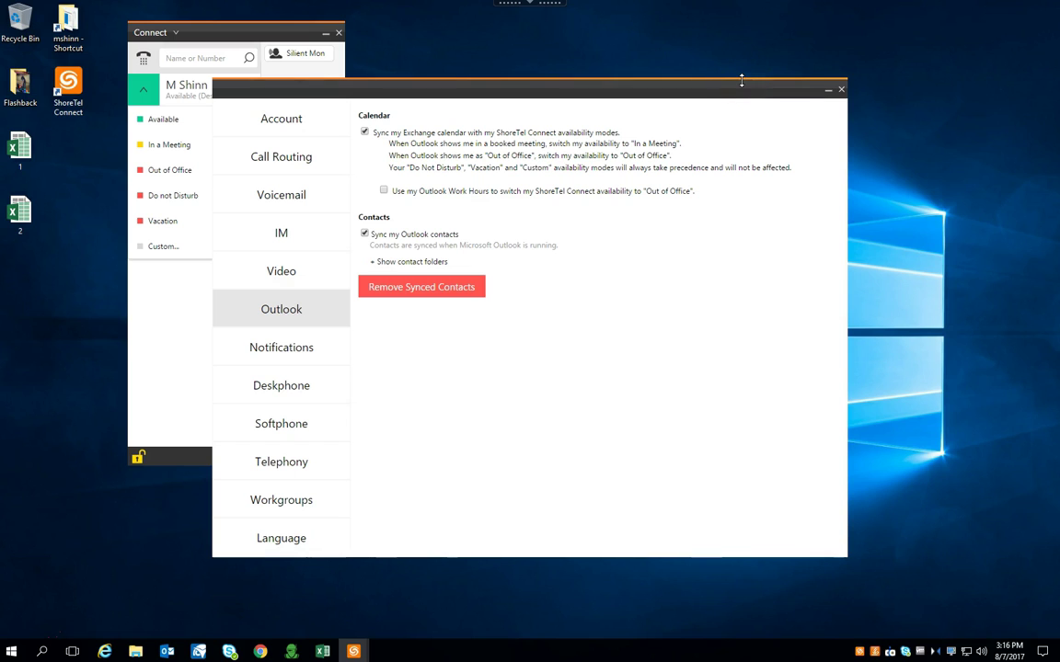
pyautogui.click(841, 88)
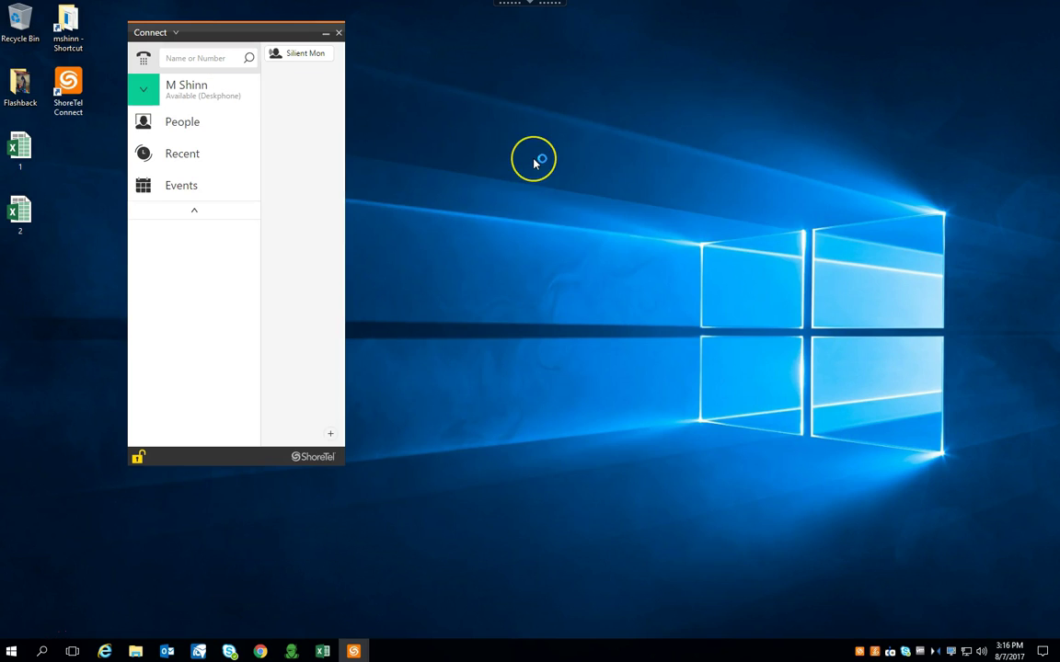
# Examine the voicemail notification settings, switching the email notification for incoming voicemail off and back on, and close the settings.
pyautogui.click(150, 34)
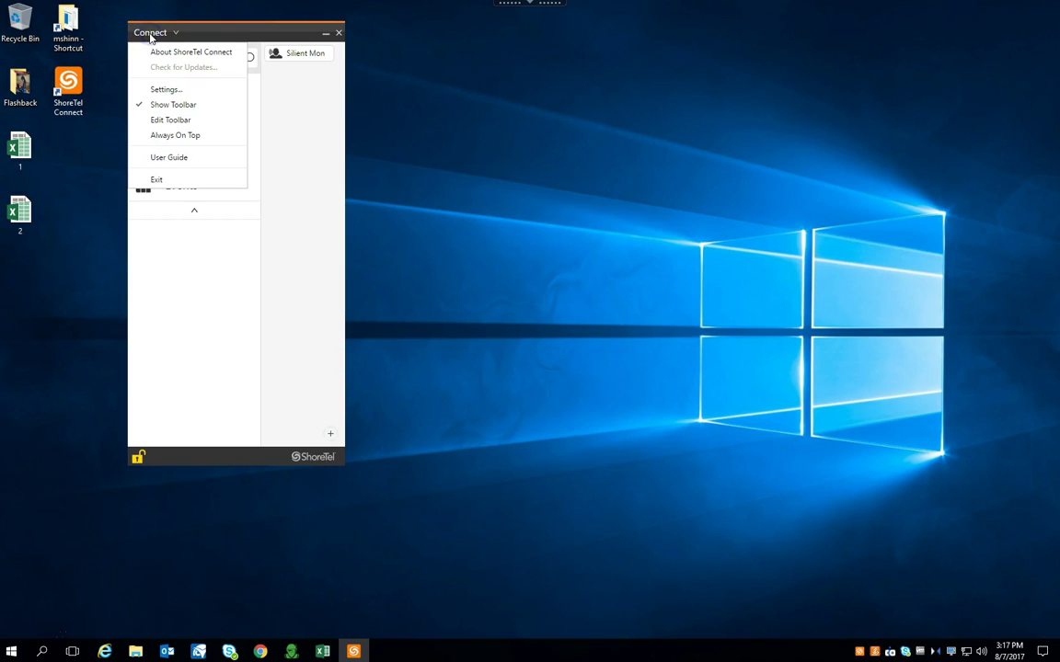
pyautogui.click(180, 89)
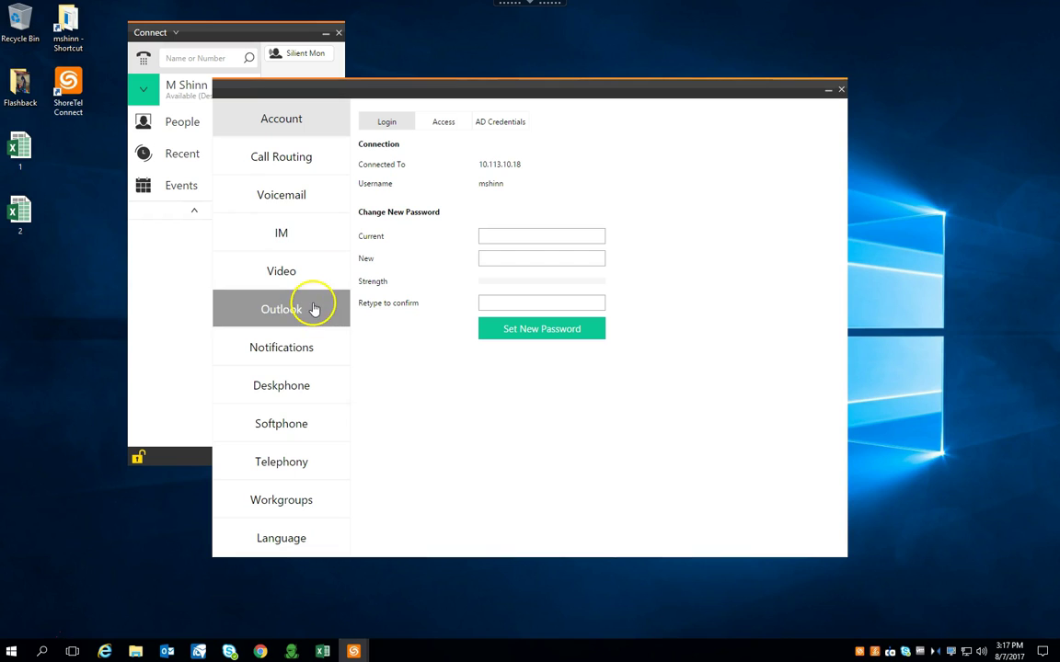
pyautogui.click(328, 354)
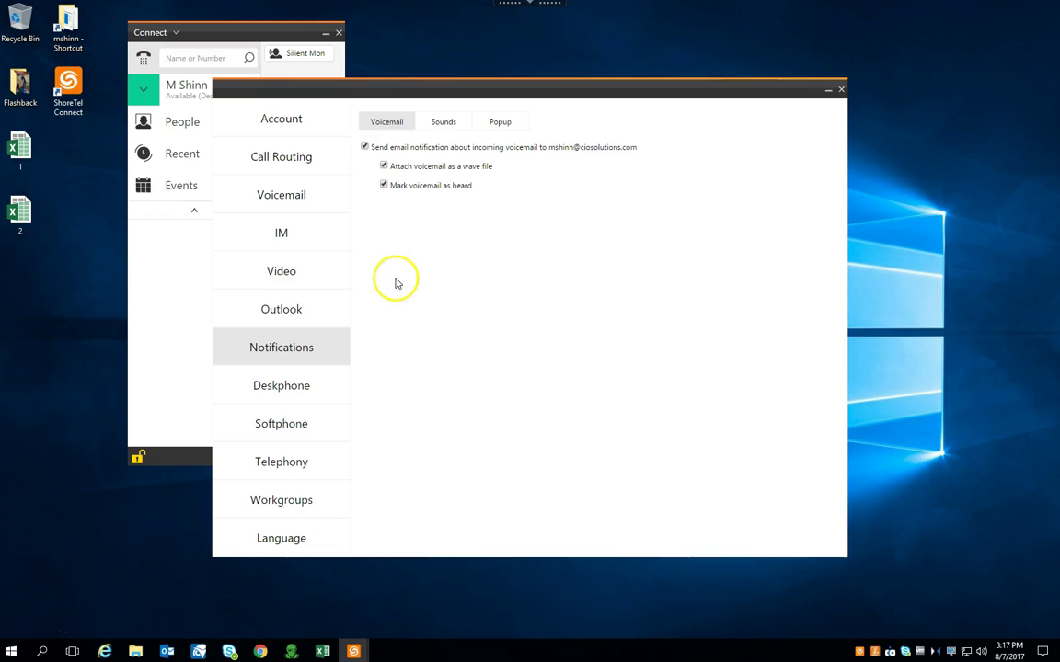
pyautogui.click(364, 148)
pyautogui.click(364, 148)
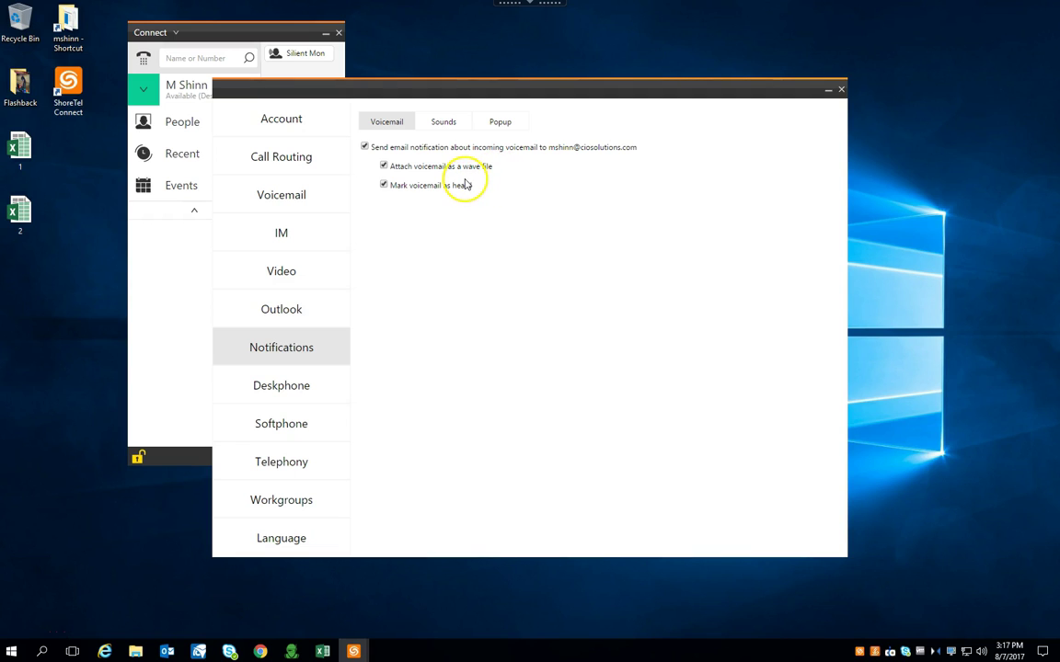
pyautogui.press('Escape')
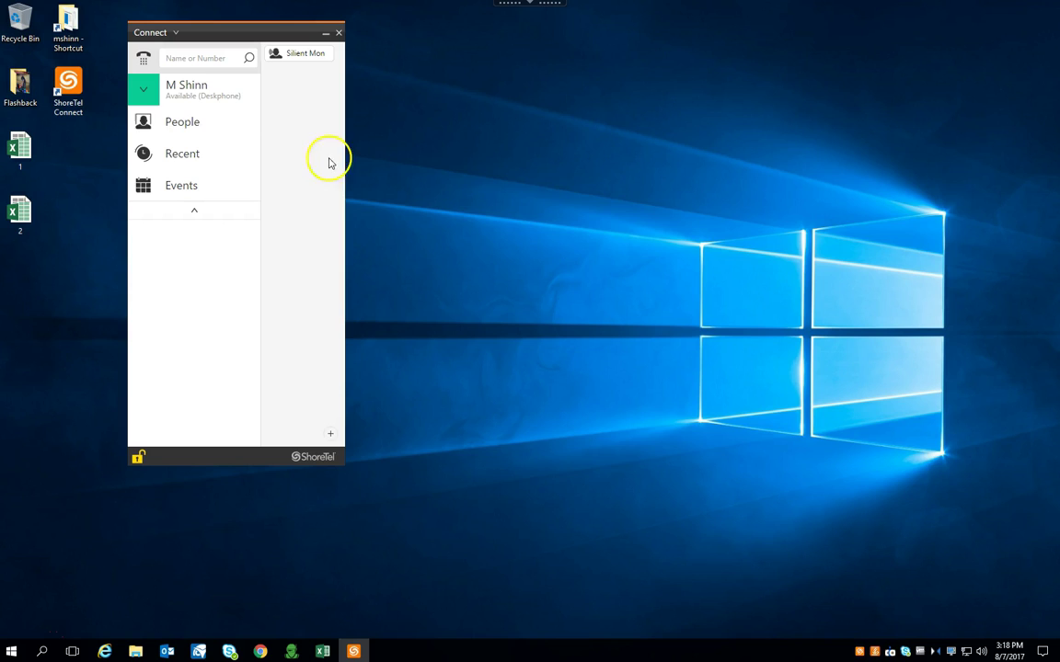
# View the contact card of the first favorite in People, and search the directory for that contact by first name.
pyautogui.click(179, 123)
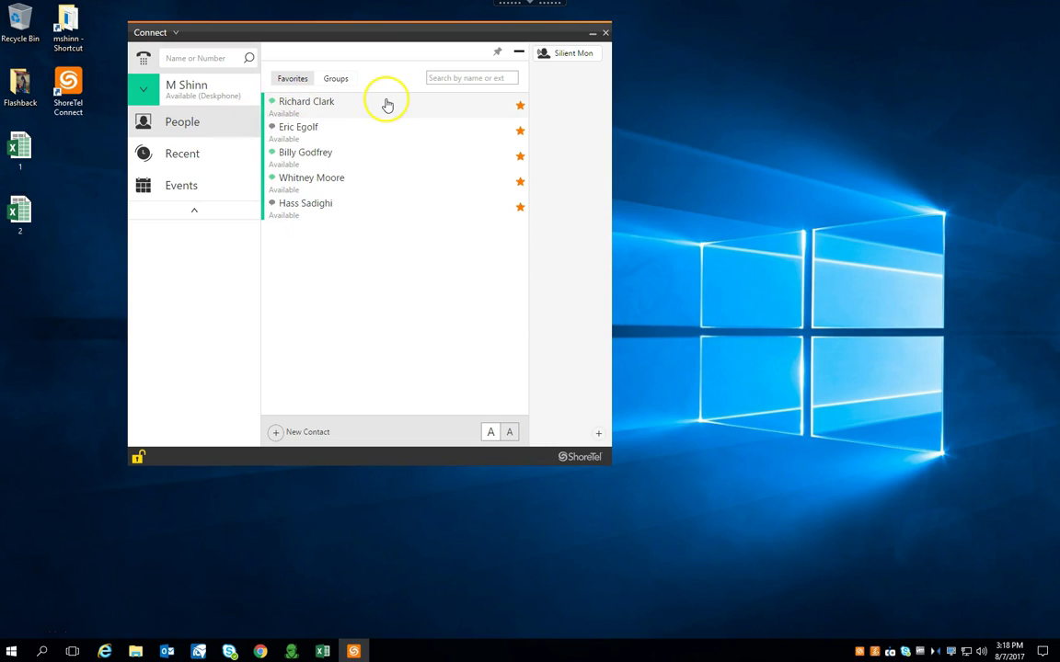
pyautogui.click(359, 106)
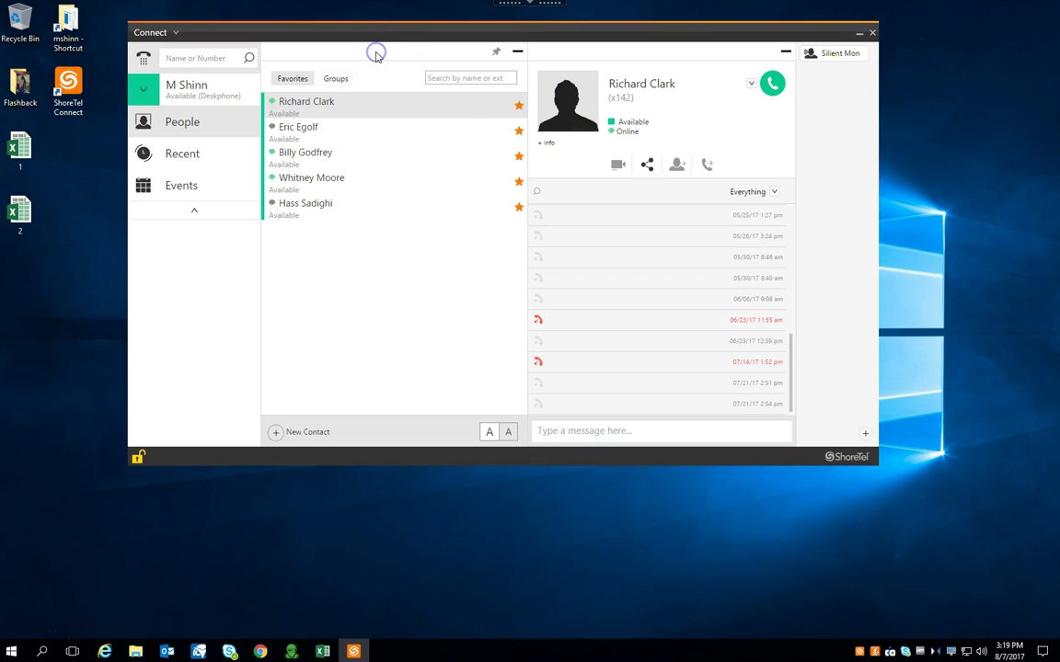
pyautogui.click(211, 58)
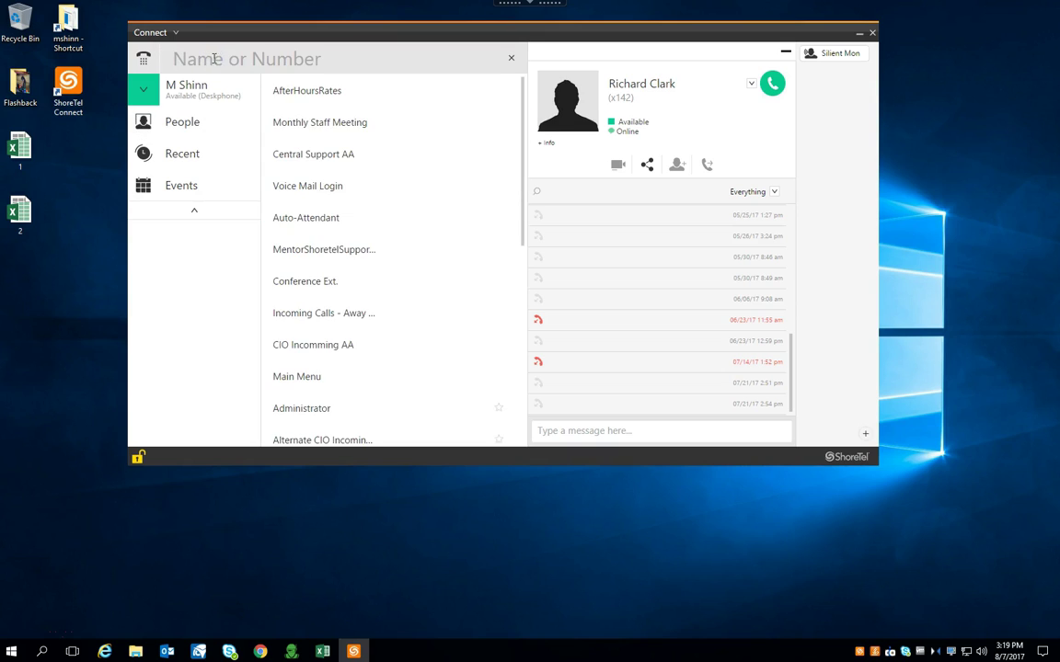
pyautogui.write('richard')
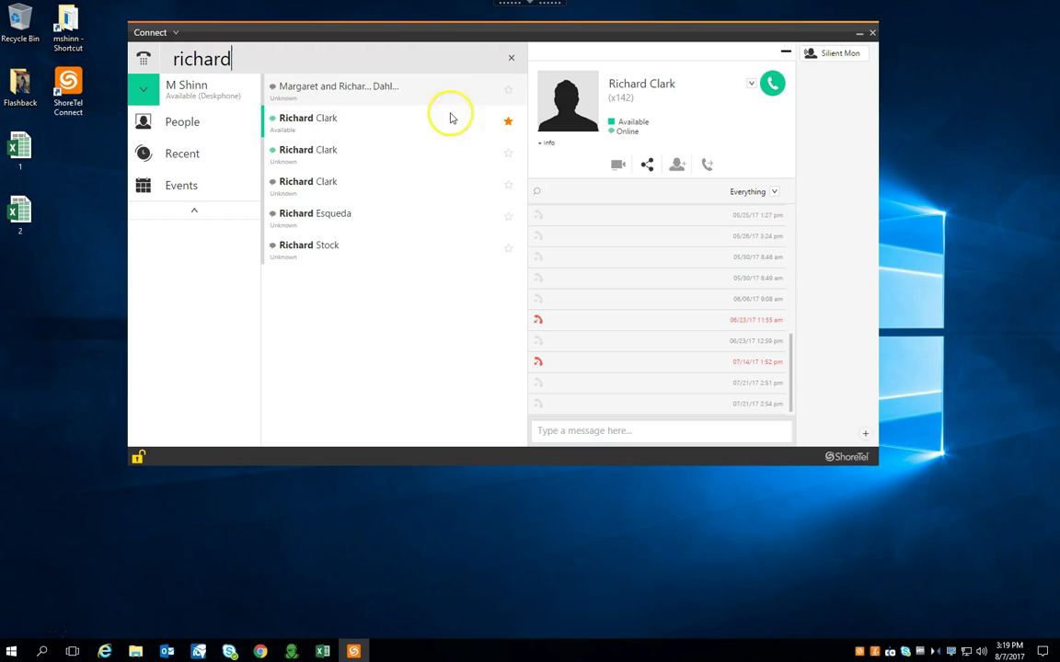
pyautogui.press('Escape')
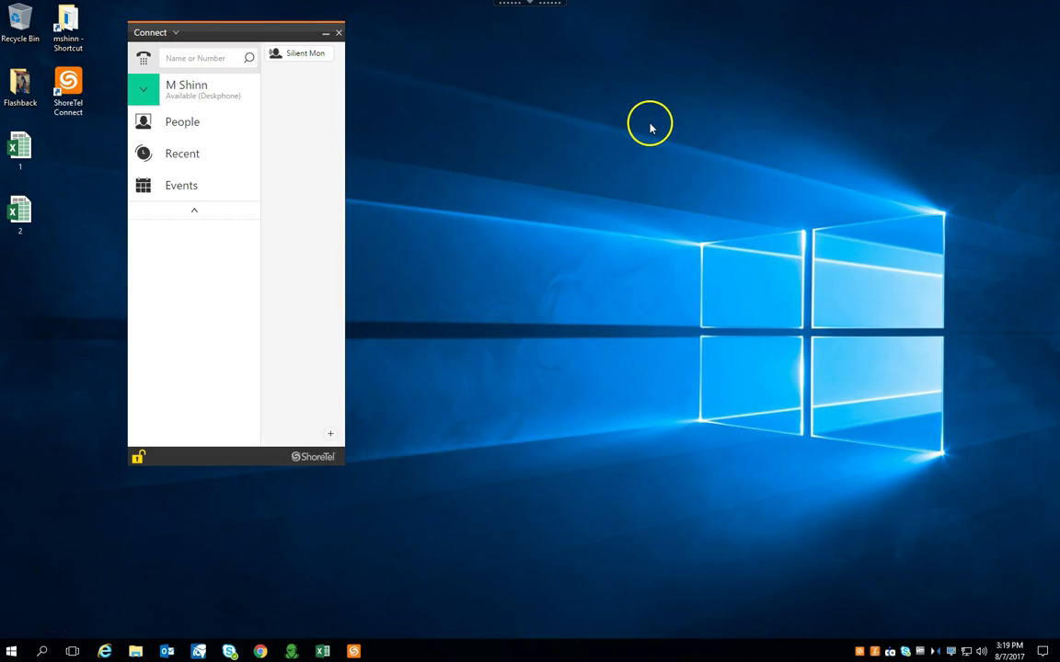
# Add the caller from the 08/04/17 2:14 pm entry in the recent call history as a contact.
pyautogui.click(173, 155)
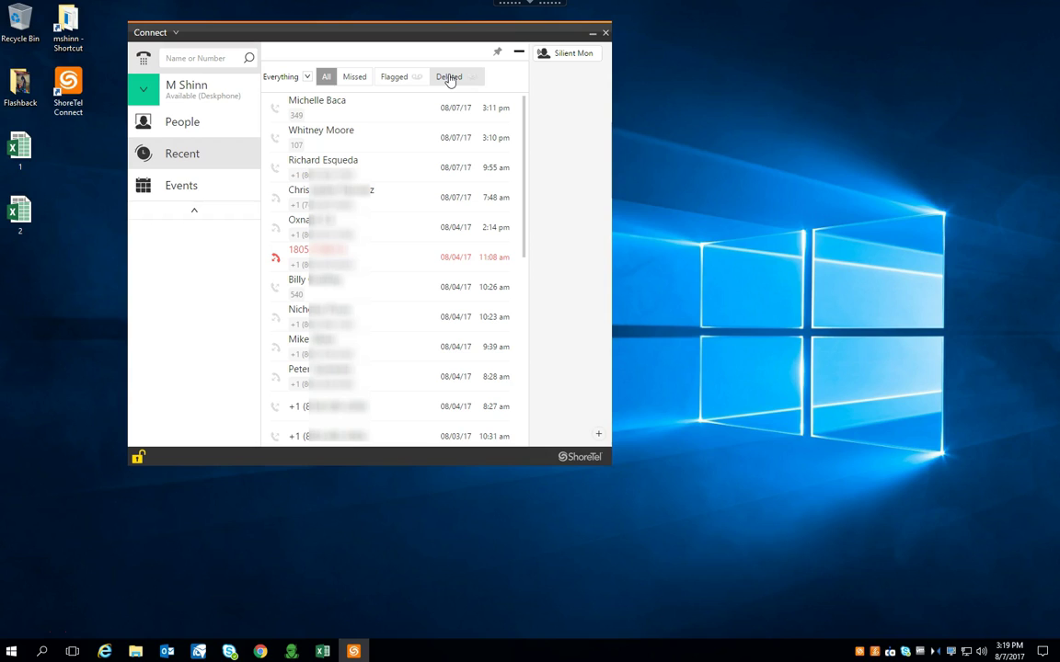
pyautogui.rightClick(265, 233)
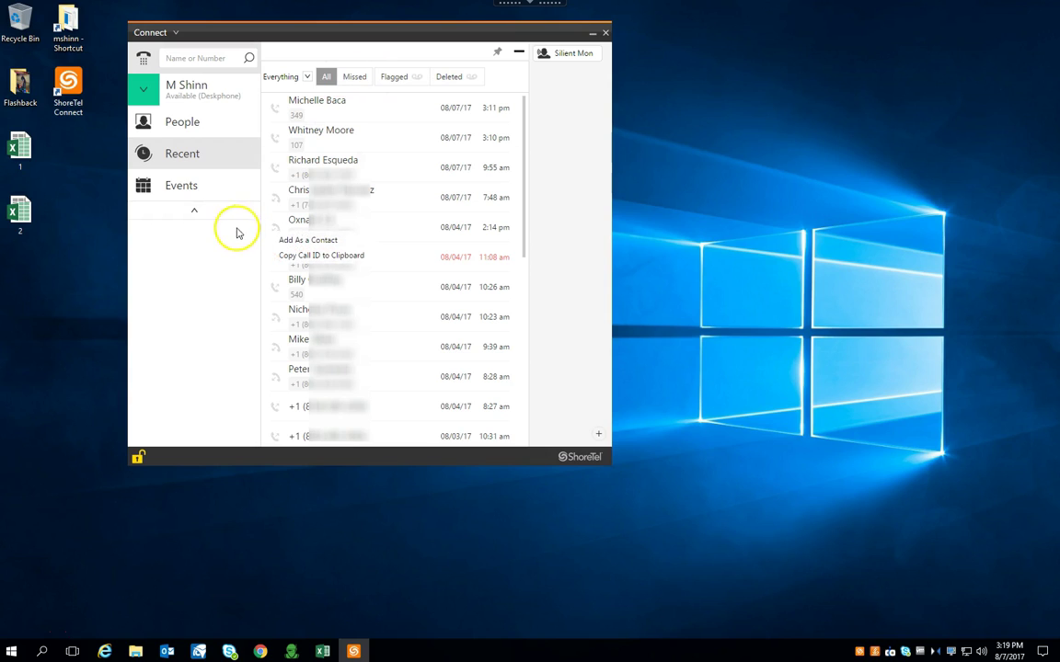
pyautogui.click(306, 239)
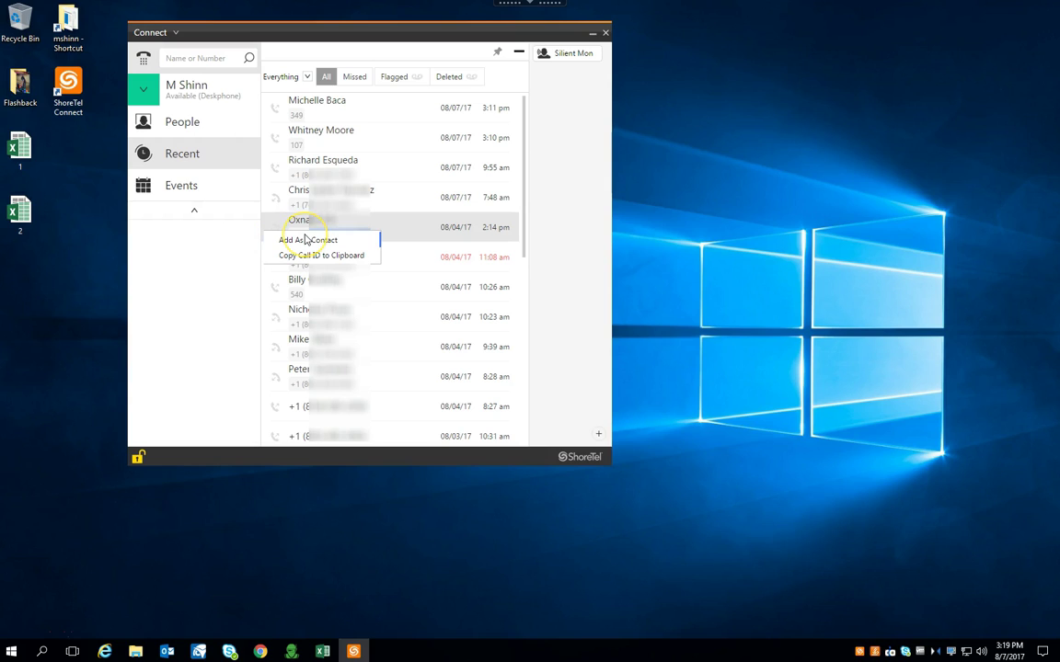